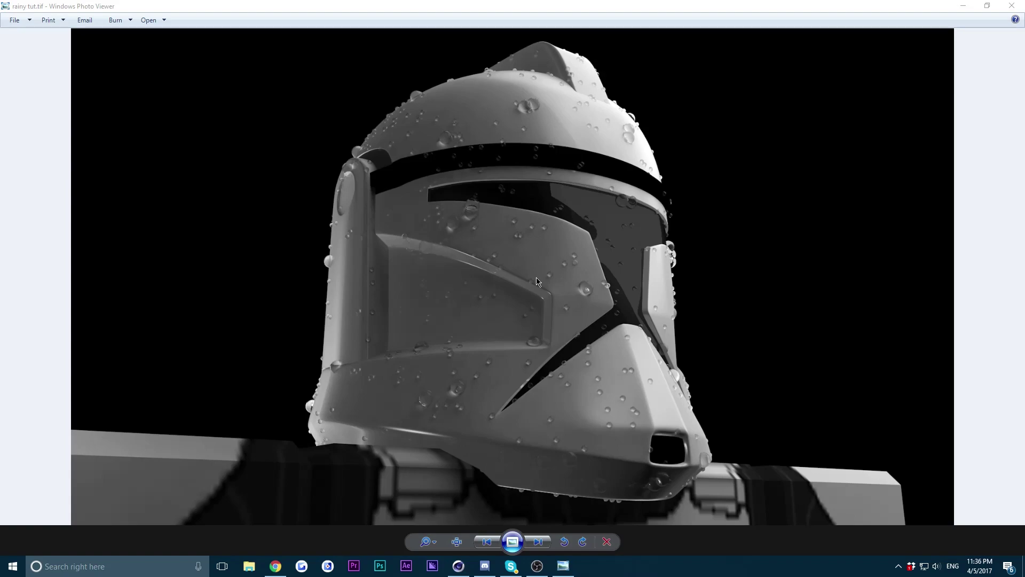
Switch to Cinema 4D and create a new material with Transparency enabled and the Water refraction preset.
left_click(963, 6)
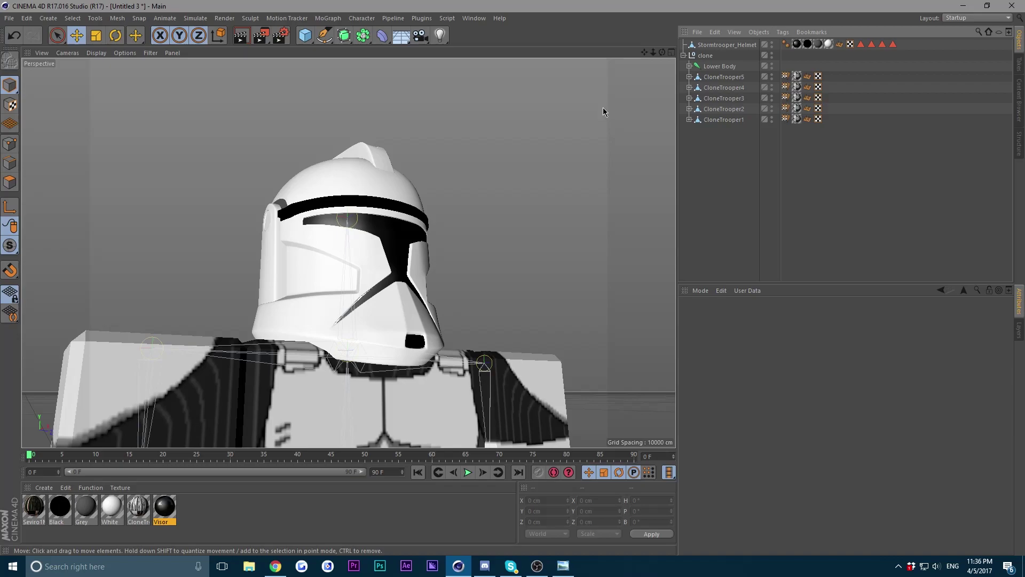
left_click(36, 488)
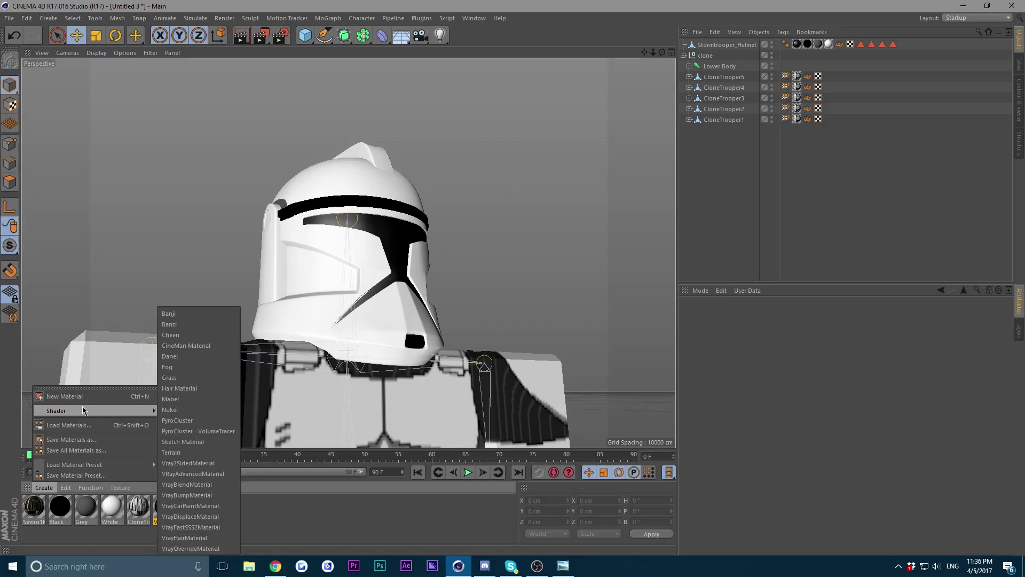
left_click(64, 396)
double_click(32, 504)
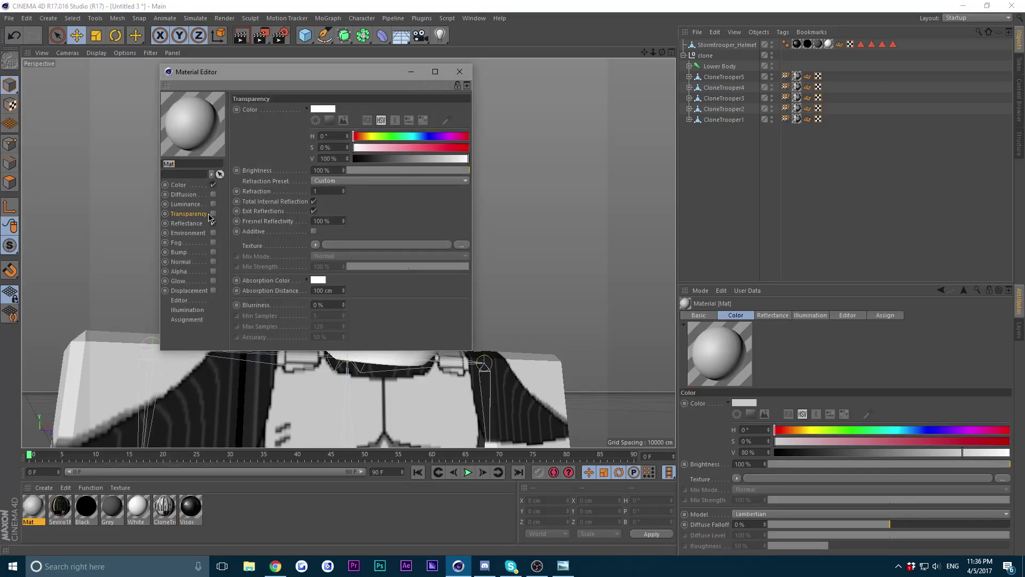
left_click(213, 214)
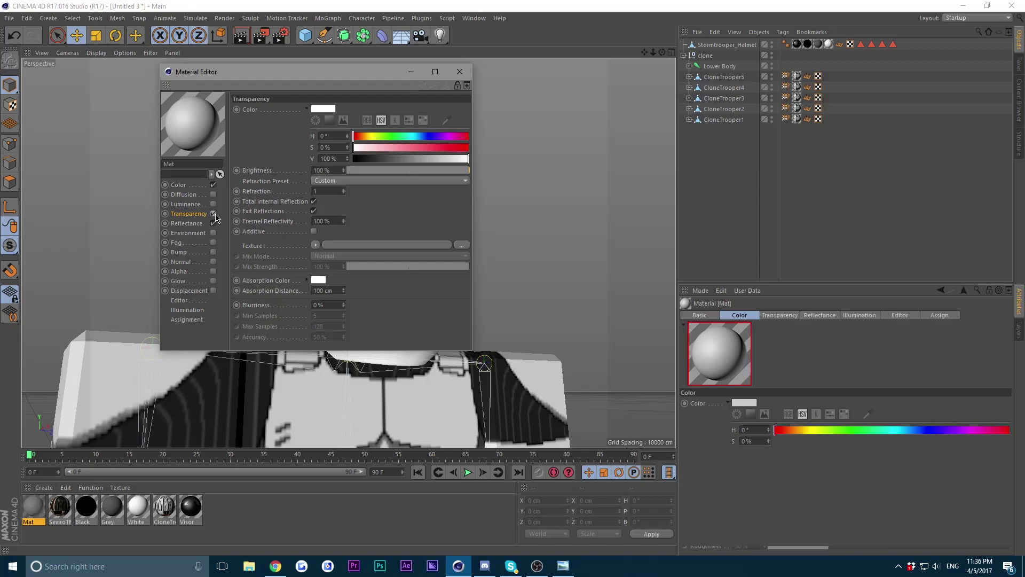
left_click(348, 181)
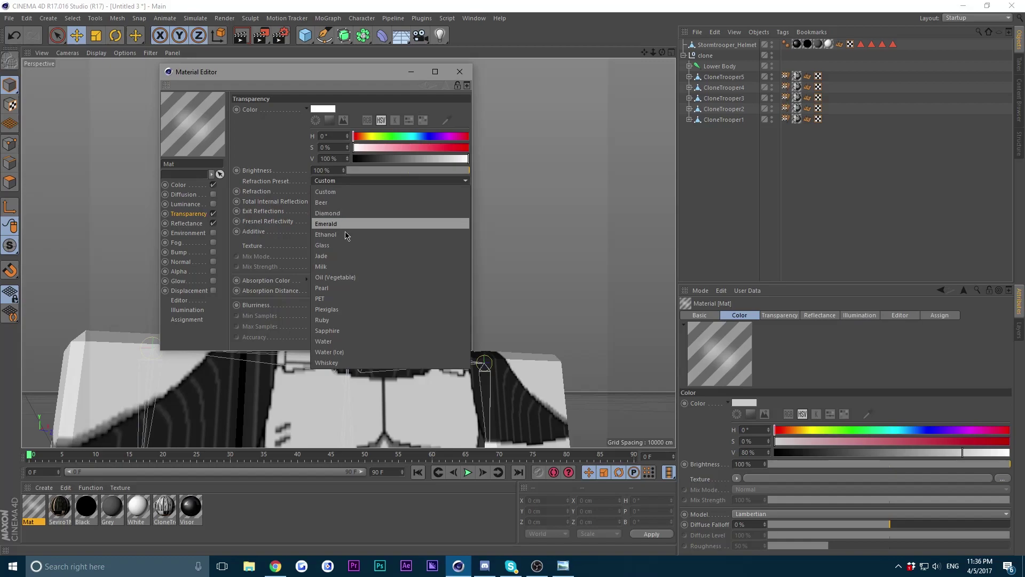
left_click(330, 342)
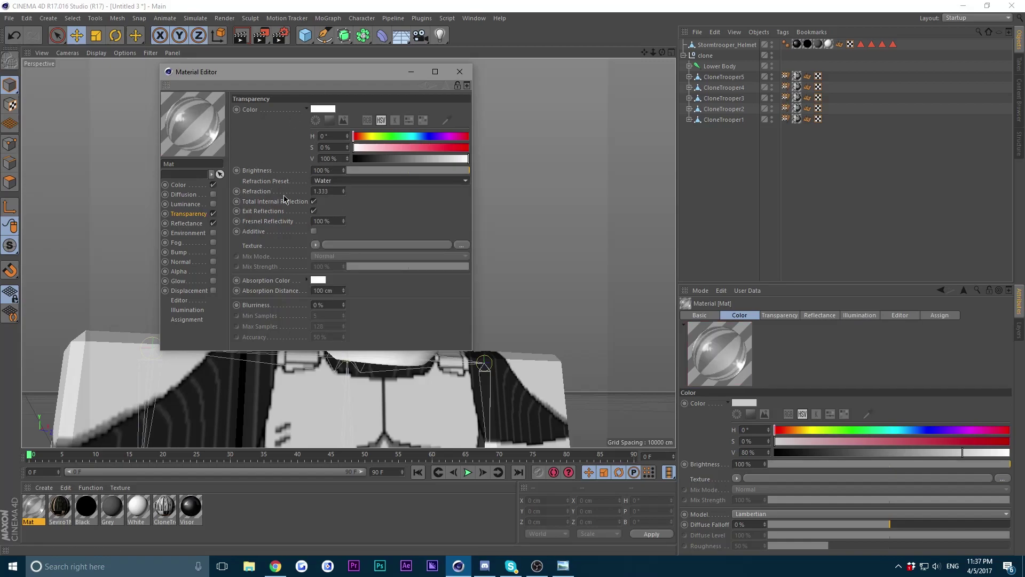
double_click(321, 191)
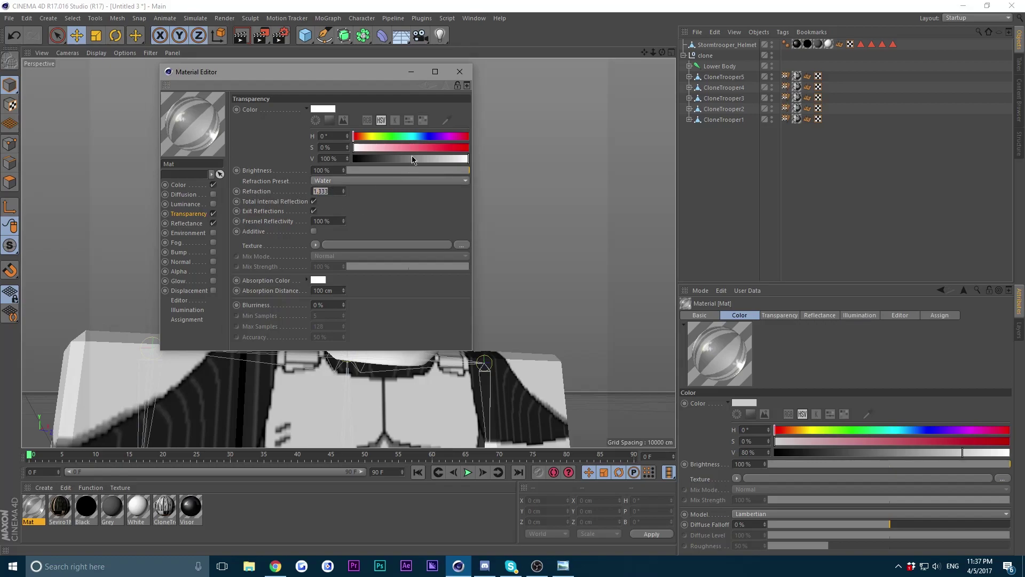
left_click(459, 72)
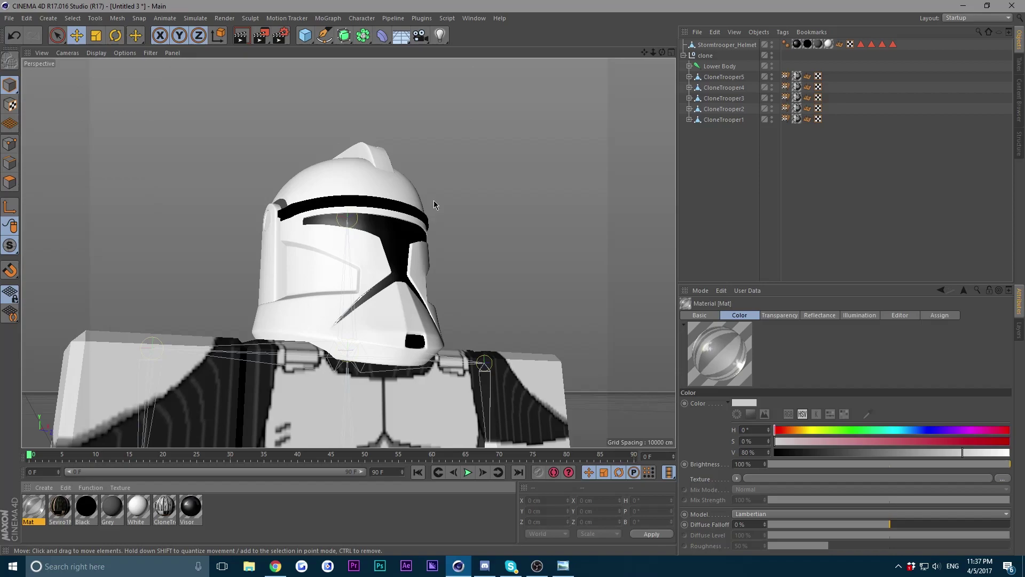
Add a Sphere primitive and apply the new transparent water material to it.
left_click(303, 37)
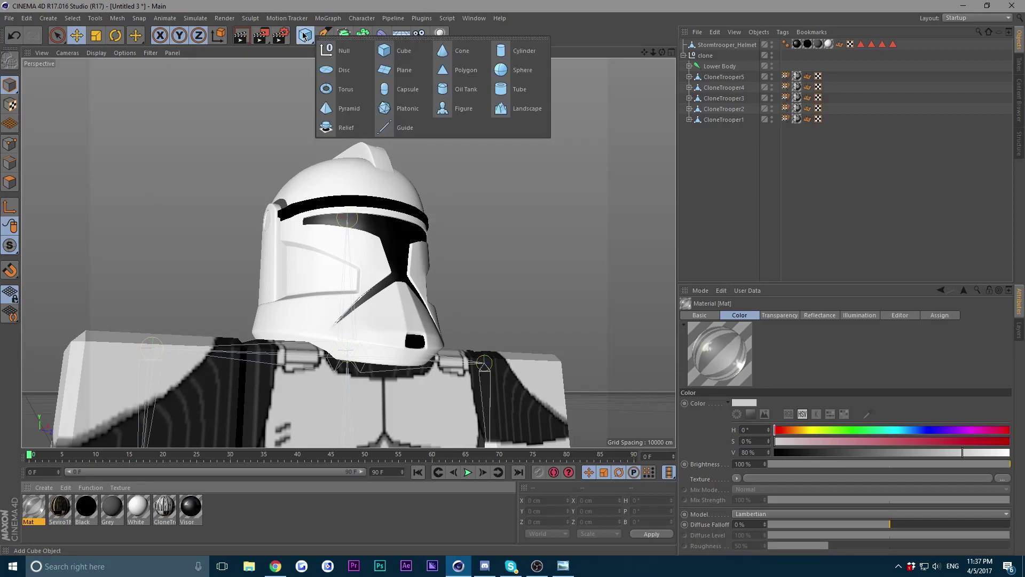
left_click(519, 70)
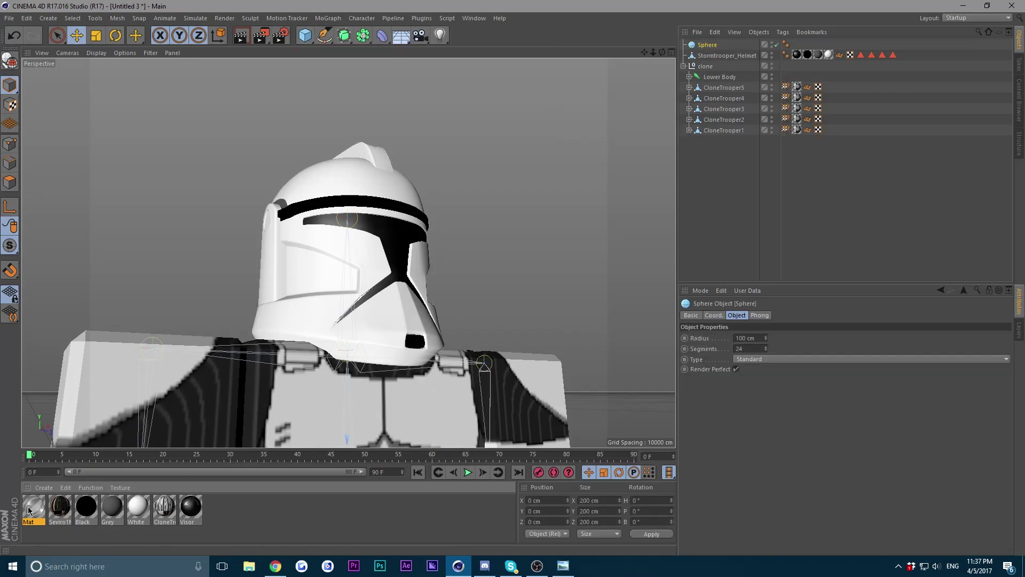
left_click_drag(29, 511, 718, 48)
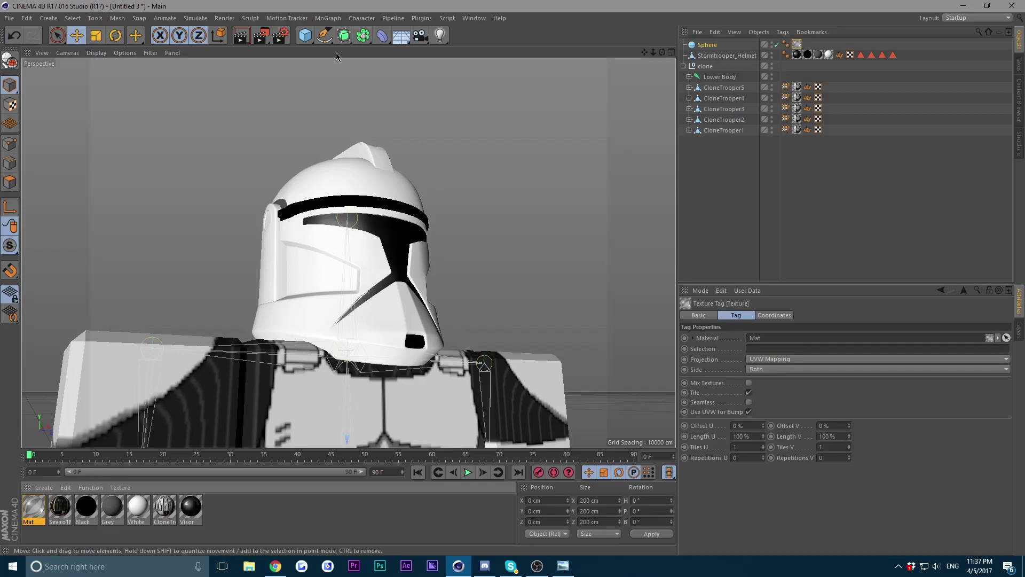
Add a MoGraph Cloner and make the sphere its child.
left_click(324, 19)
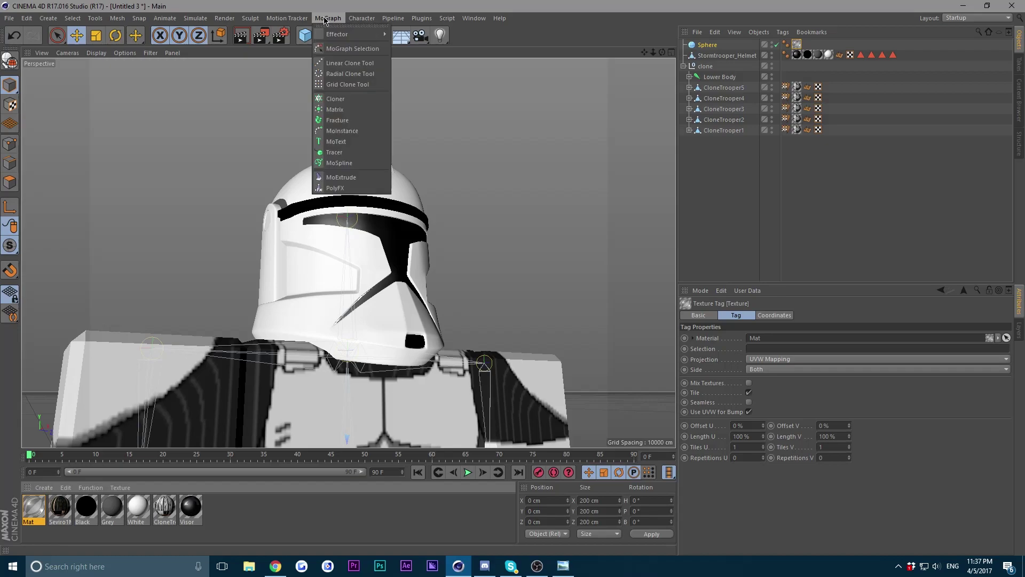
left_click(335, 100)
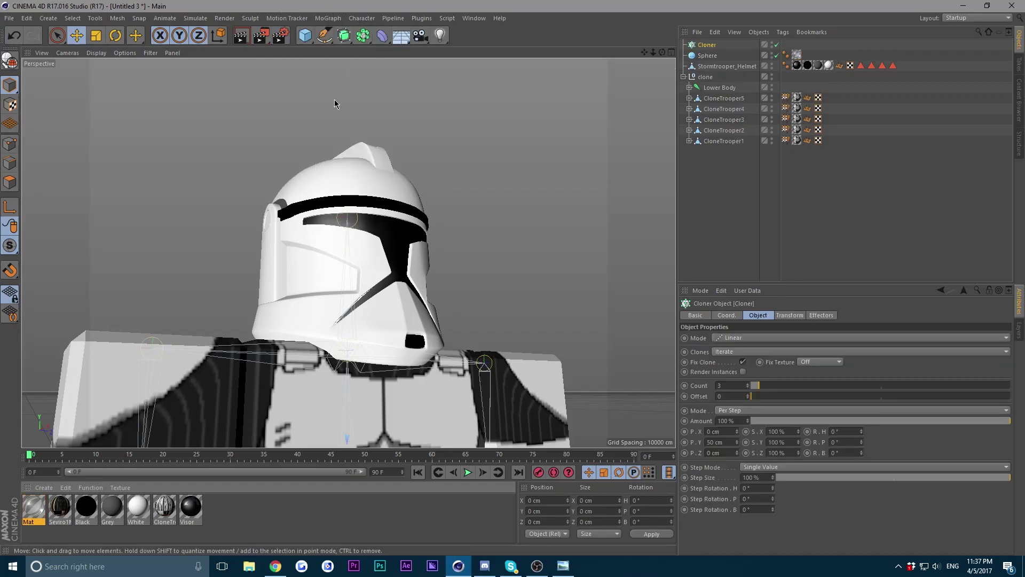
left_click(708, 56)
mouse_move(697, 60)
left_mouse_down()
mouse_move(721, 49)
mouse_move(710, 45)
left_mouse_up()
left_click(707, 45)
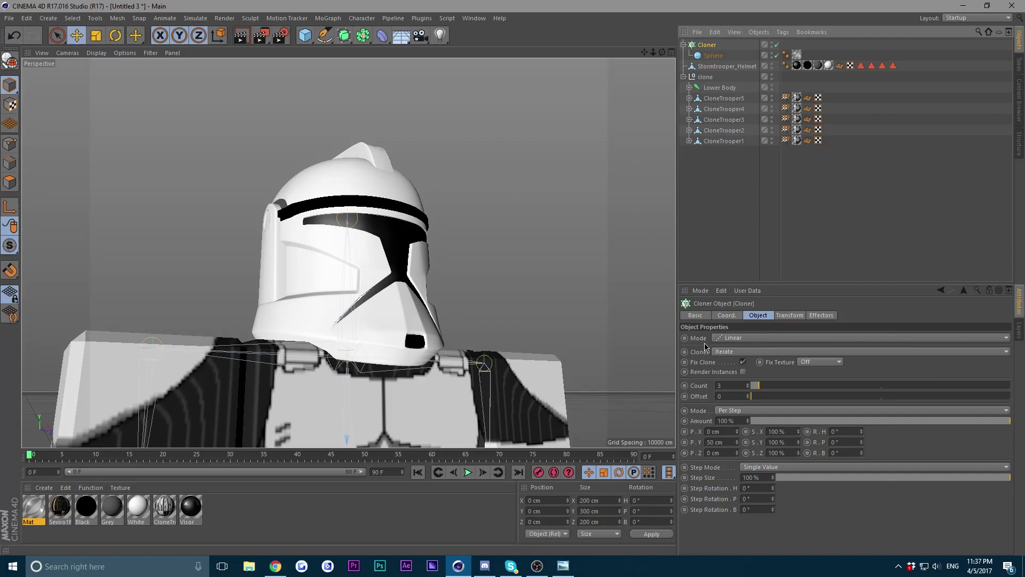
Set the Cloner to Object mode on Stormtrooper_Helmet with Surface distribution, and render the view to check the droplets.
left_click(729, 339)
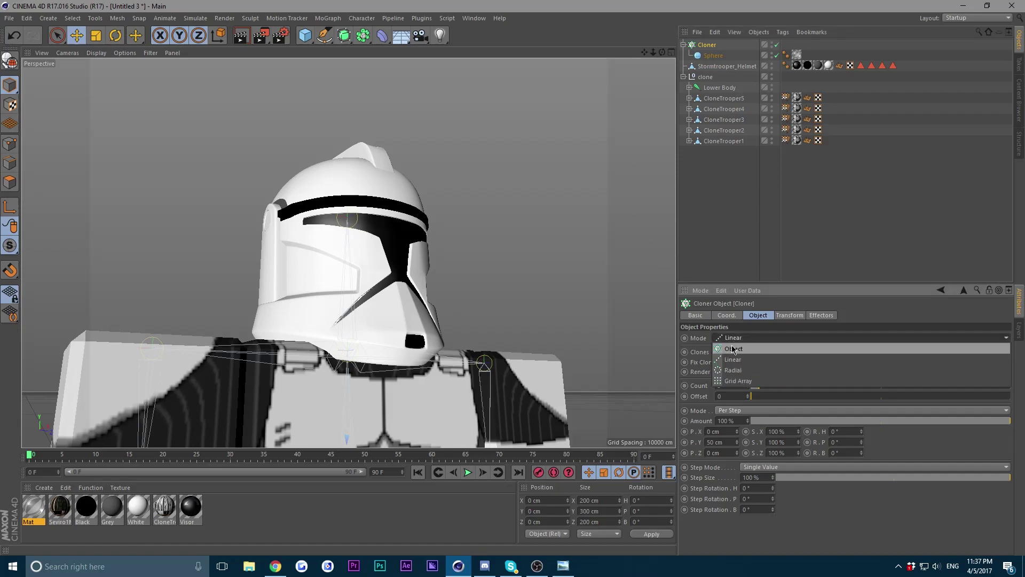
left_click(734, 349)
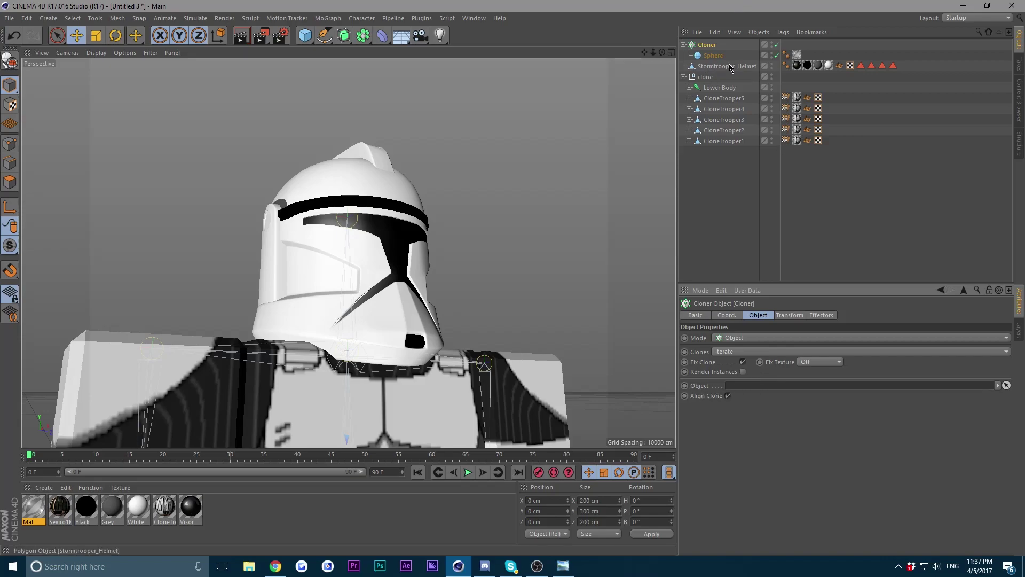
left_click_drag(725, 68, 755, 390)
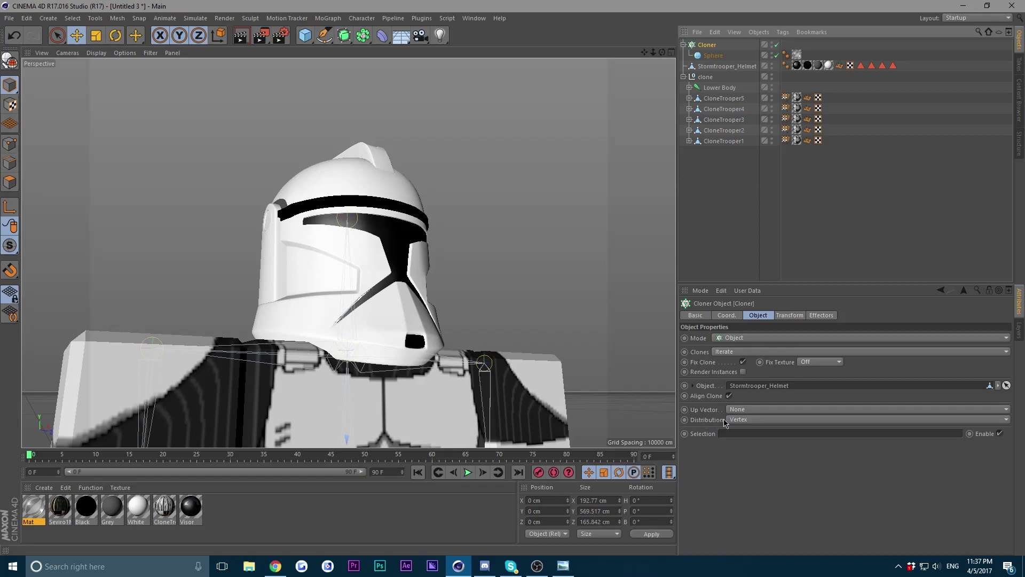
left_click(741, 422)
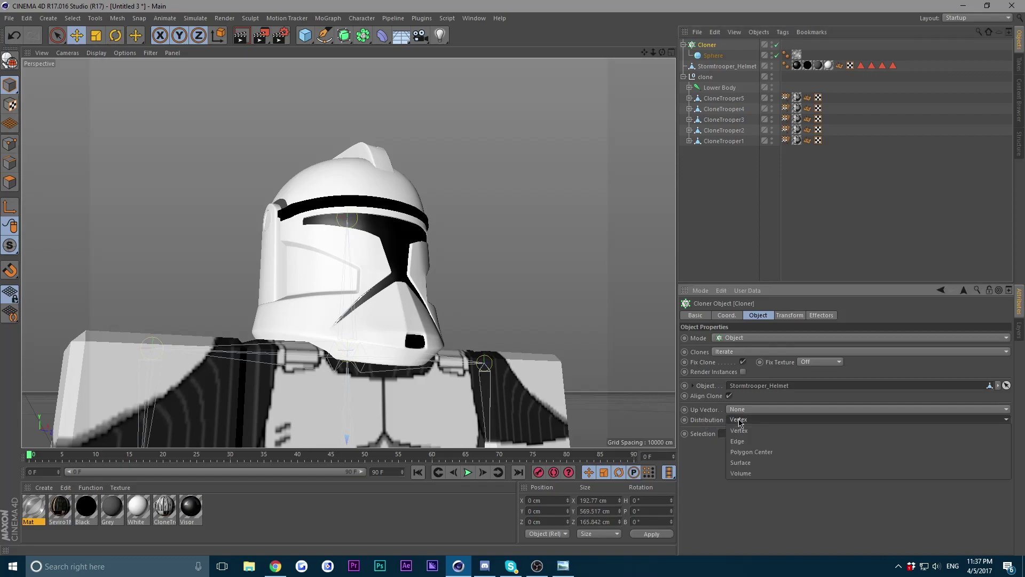
left_click(747, 462)
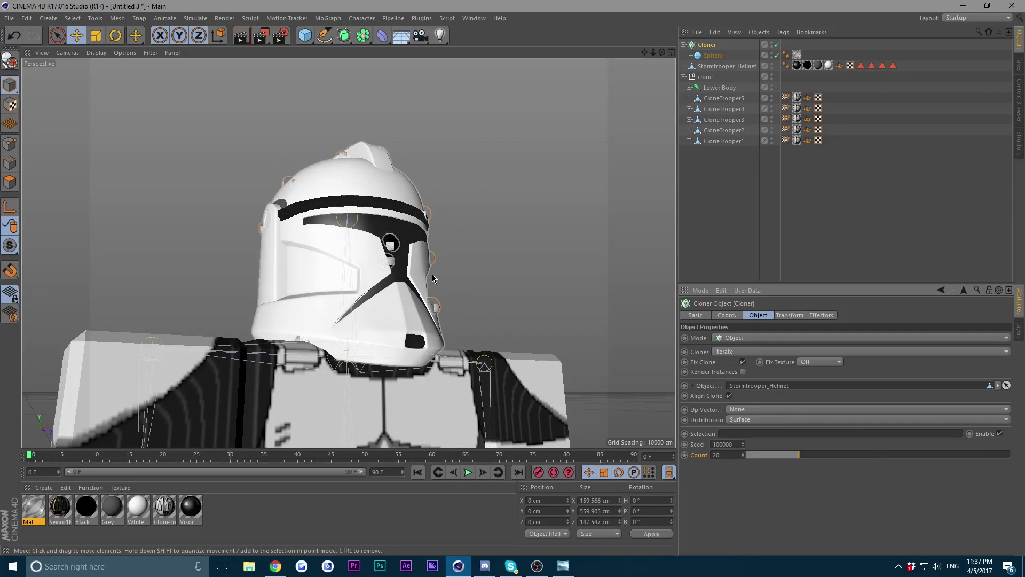
left_click(240, 35)
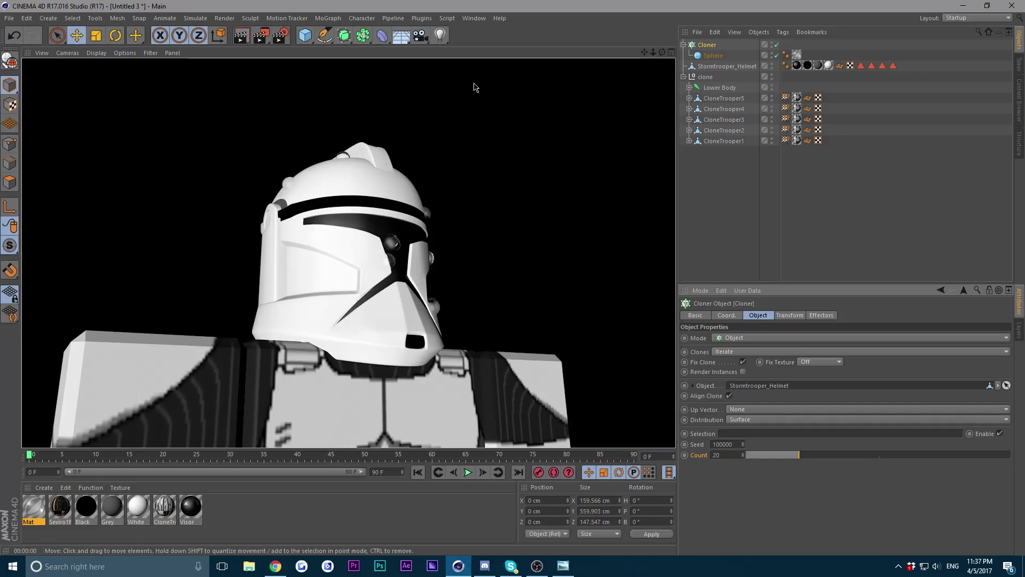
left_click(498, 163)
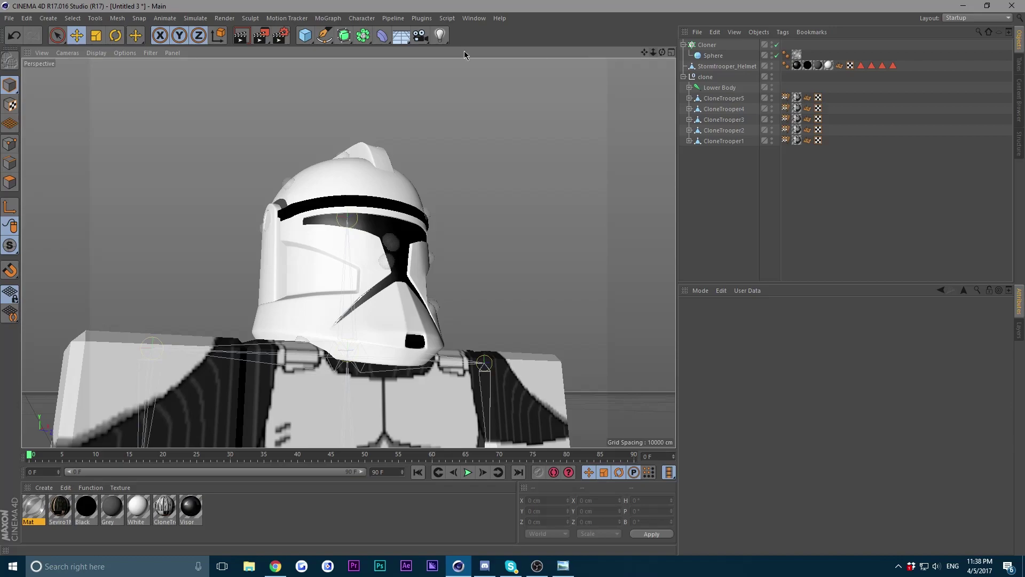
left_click(440, 36)
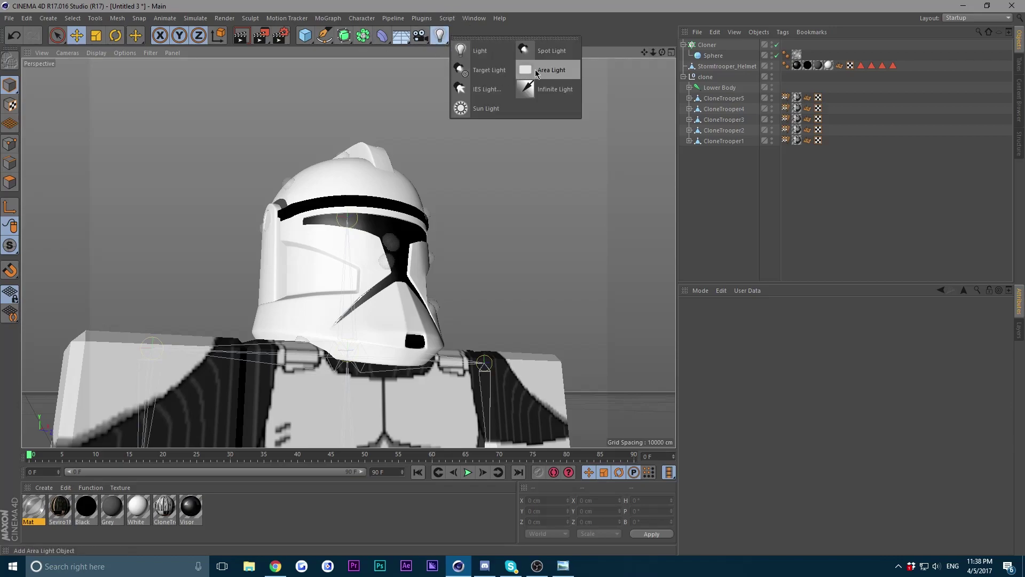
left_click(556, 92)
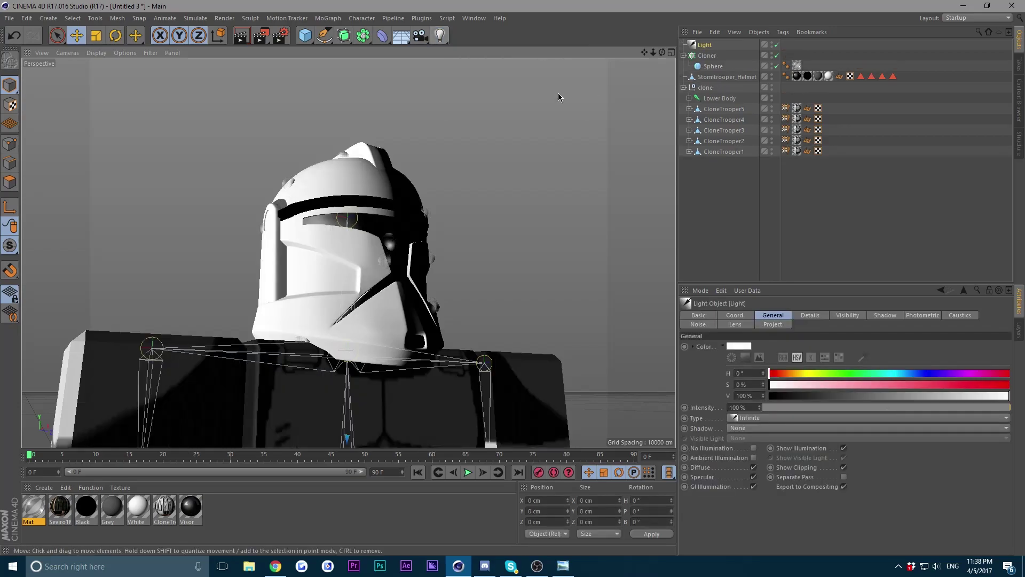
left_click(753, 428)
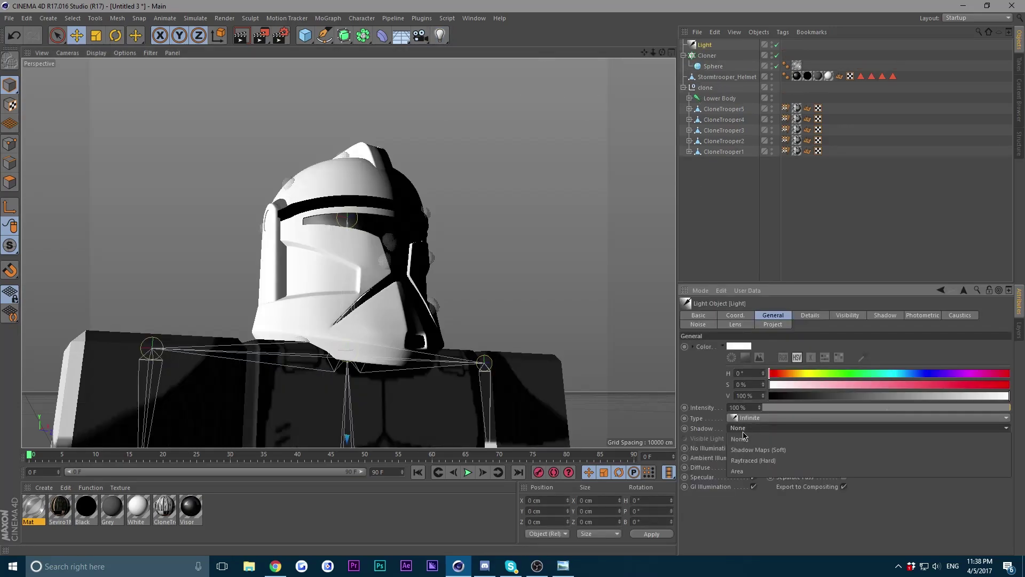
left_click(702, 45)
key("Delete")
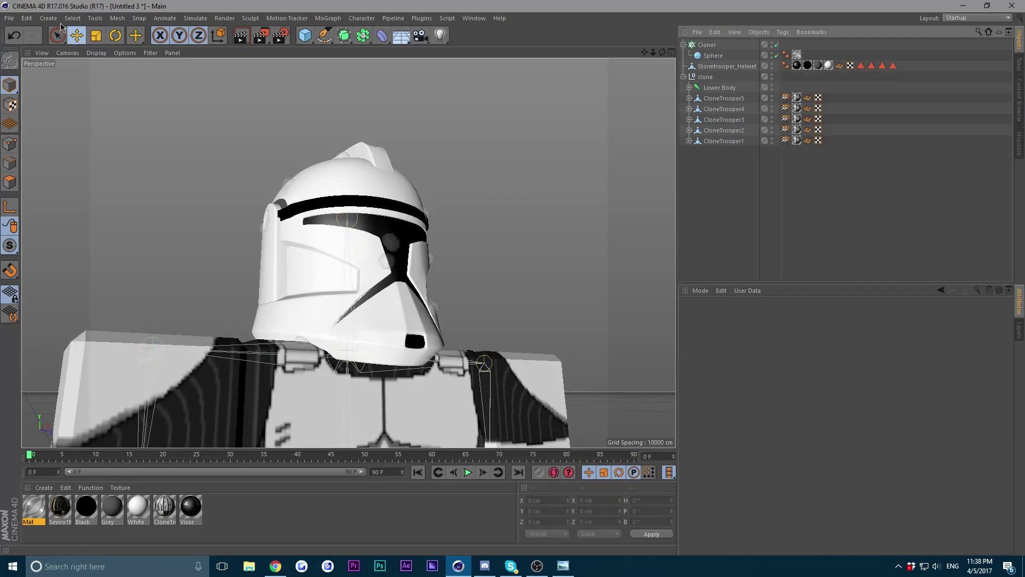
left_click(48, 18)
mouse_move(54, 121)
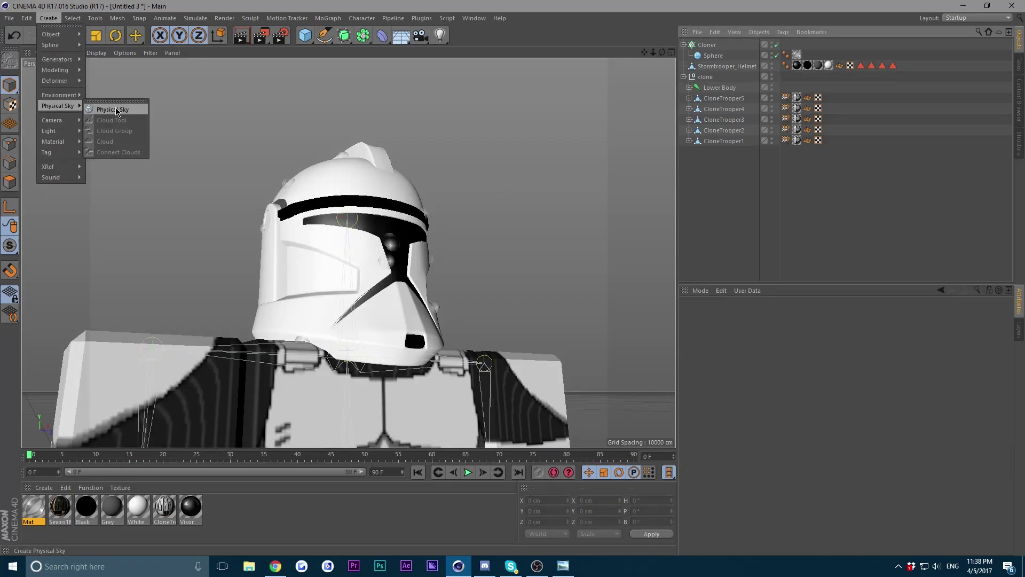
left_click(470, 109)
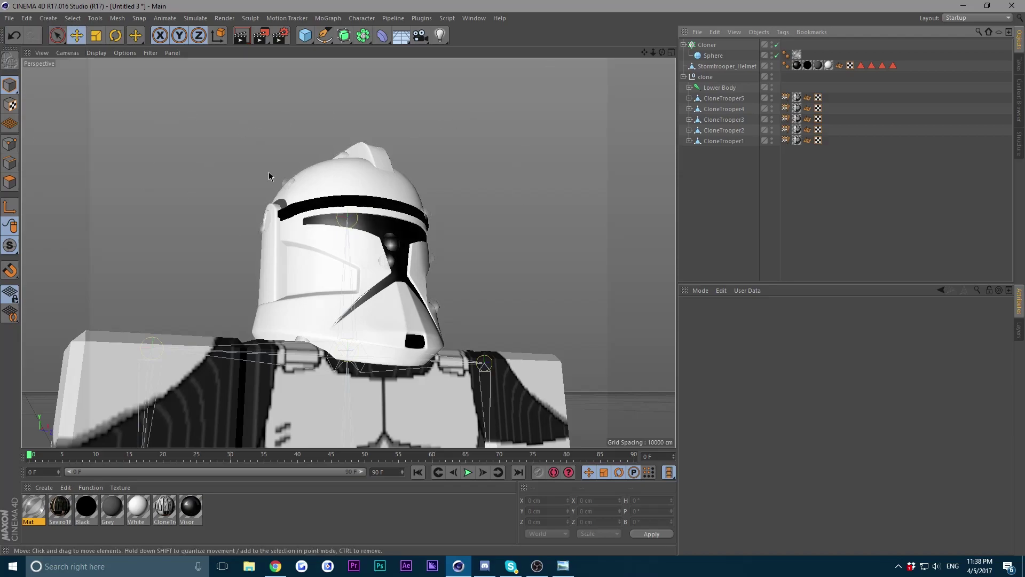
Merge the light room file "UnequallysLightroom (1).c4d" into the current scene.
left_click(9, 18)
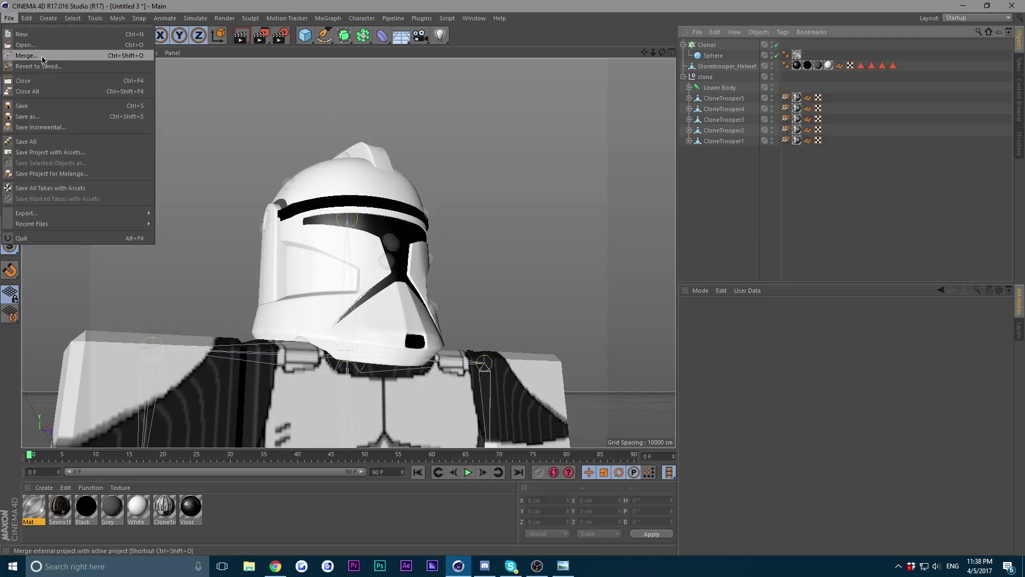
left_click(42, 55)
left_click(149, 108)
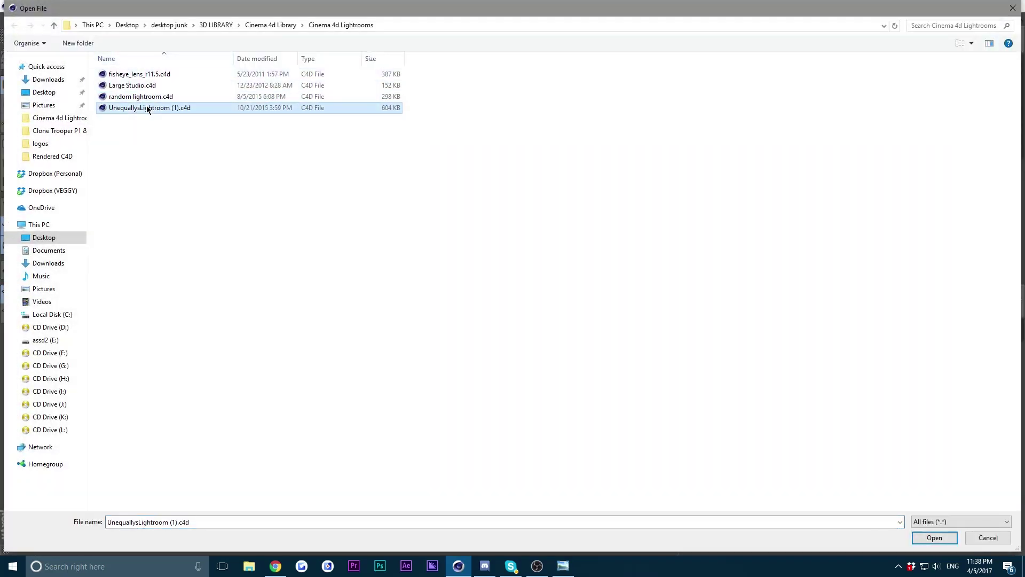
left_click(942, 541)
Delete the imported Null object that blocks the view of the clone trooper.
right_click(706, 47)
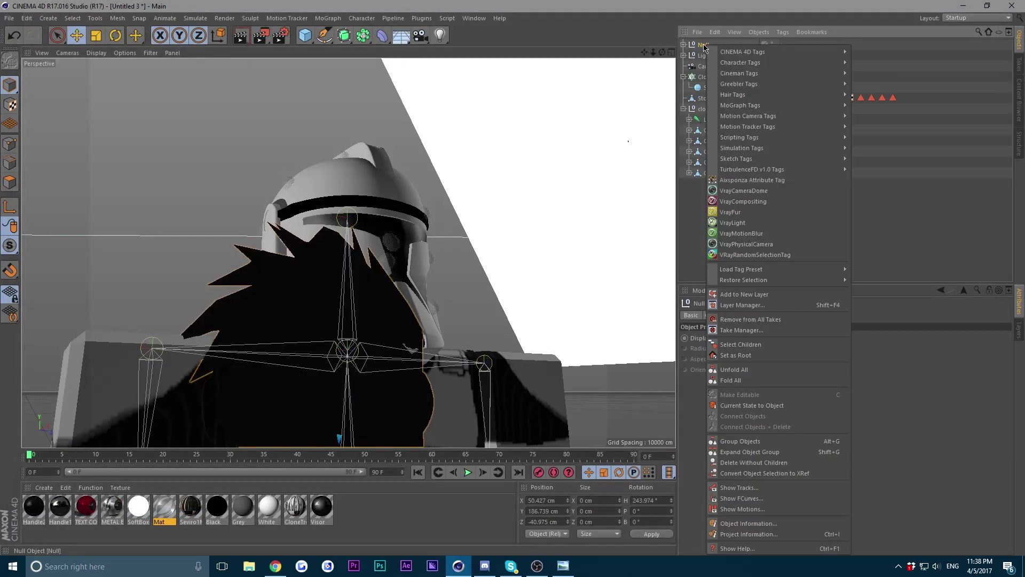
left_click(703, 47)
key("Delete")
Remove the unused materials and render the view to check the new lighting.
right_click(269, 507)
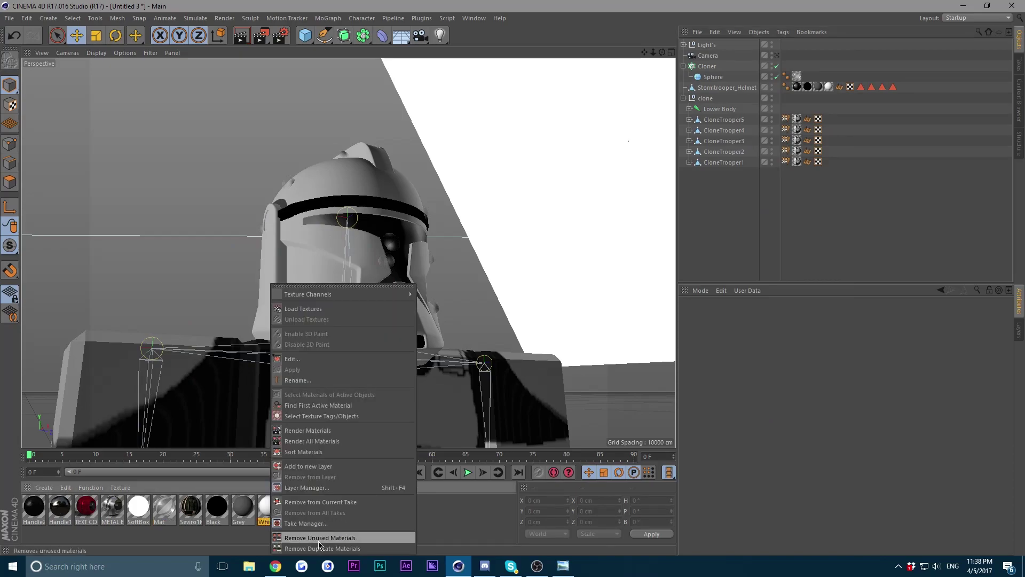
left_click(319, 539)
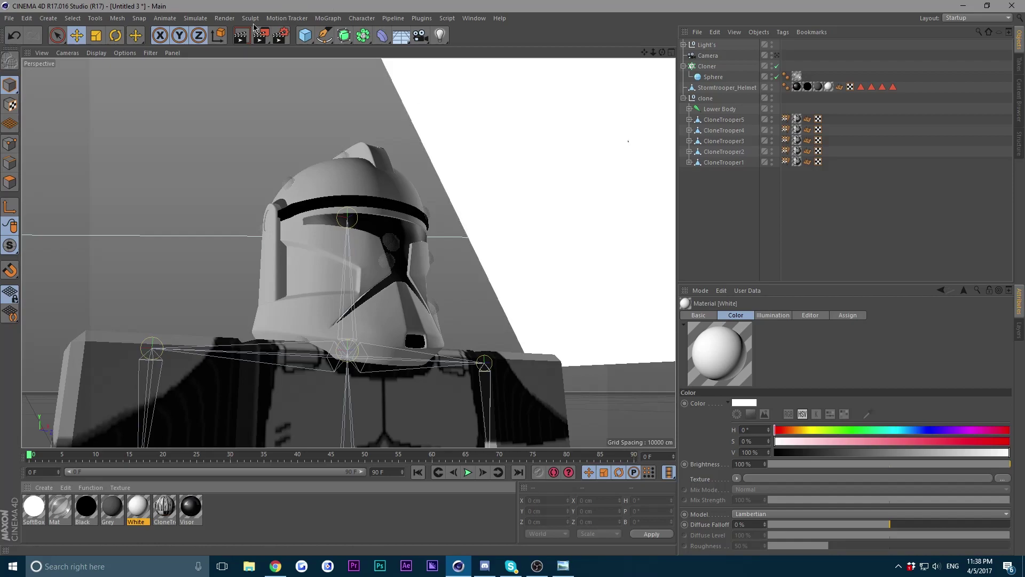
left_click(241, 35)
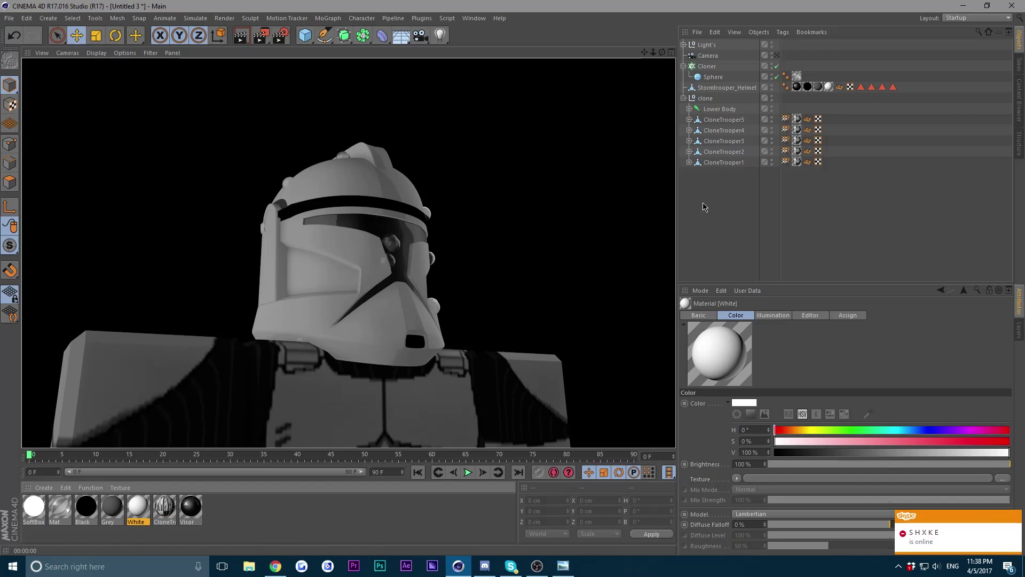
Scale down the Sphere inside the Cloner to a radius of about 43 cm.
left_click(712, 78)
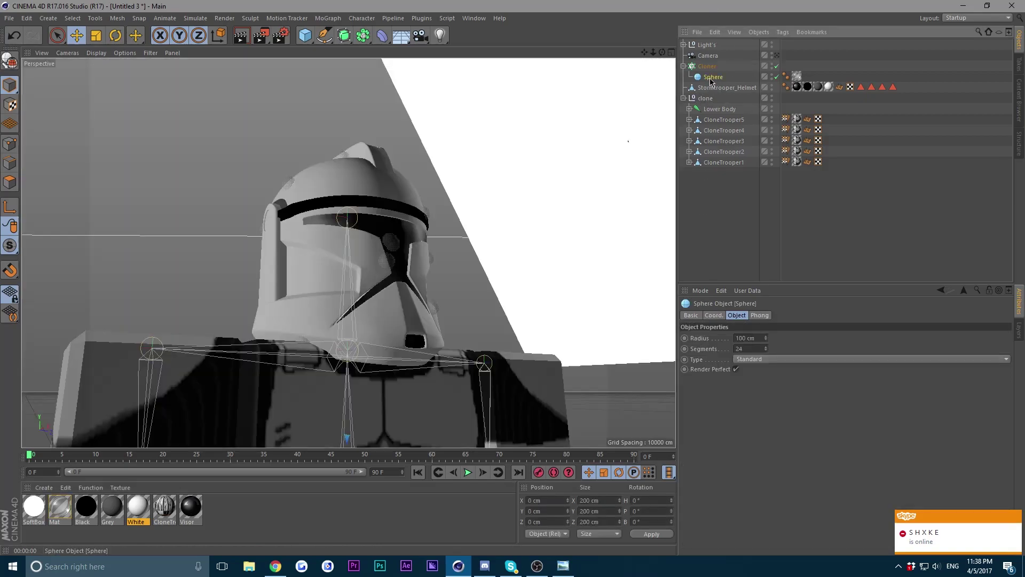
left_click(96, 35)
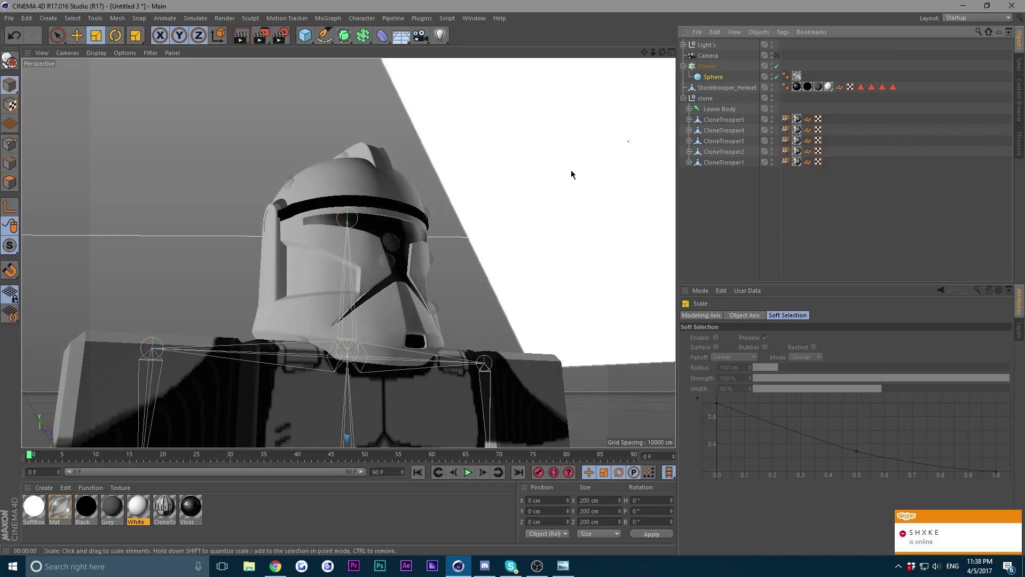
left_click_drag(572, 171, 480, 184)
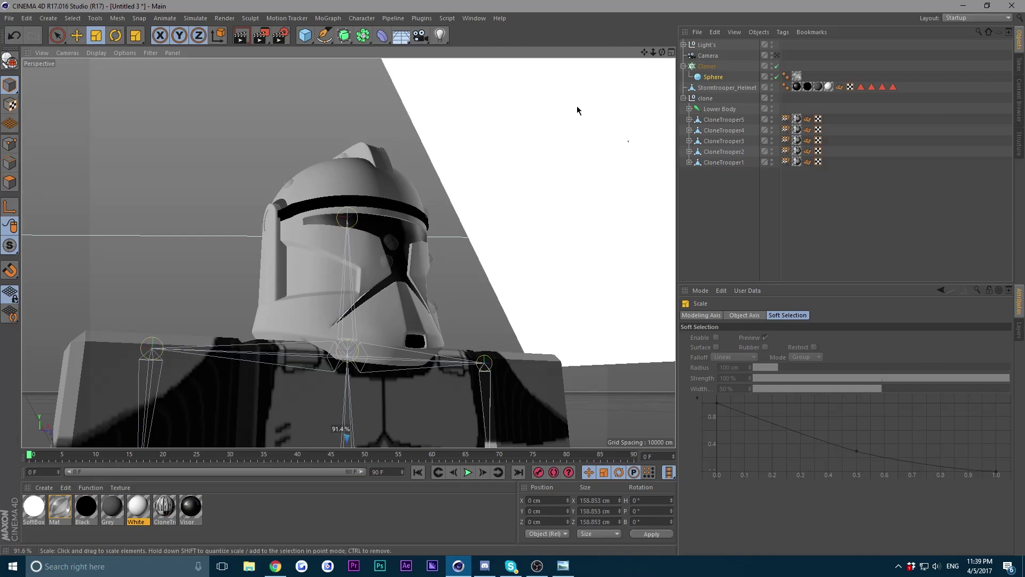
left_click_drag(576, 109, 446, 175)
left_click(716, 78)
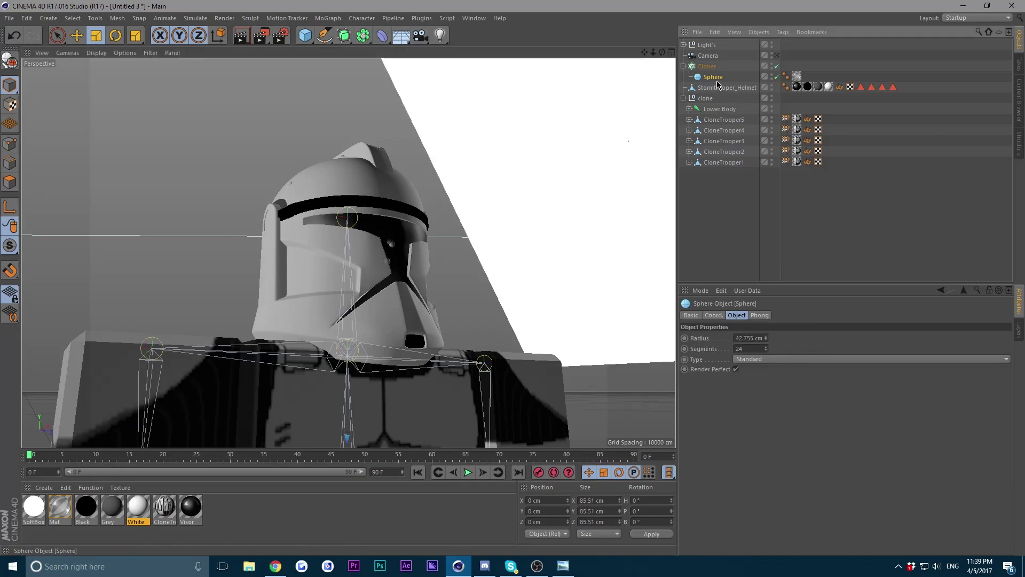
Set the Cloner's count to 900 to spread more droplets over the helmet.
left_click(708, 68)
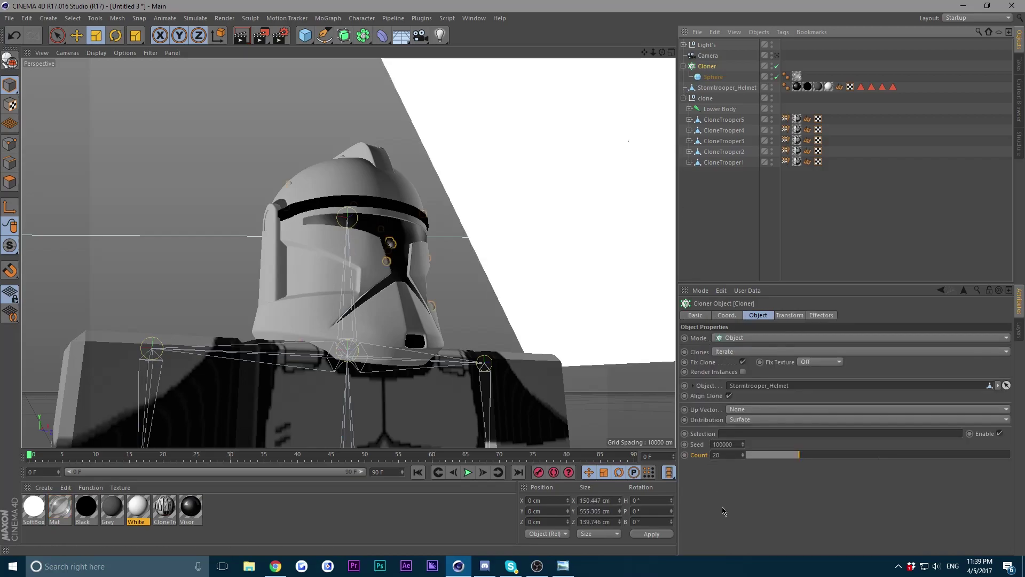
left_click(743, 453)
left_click(742, 453)
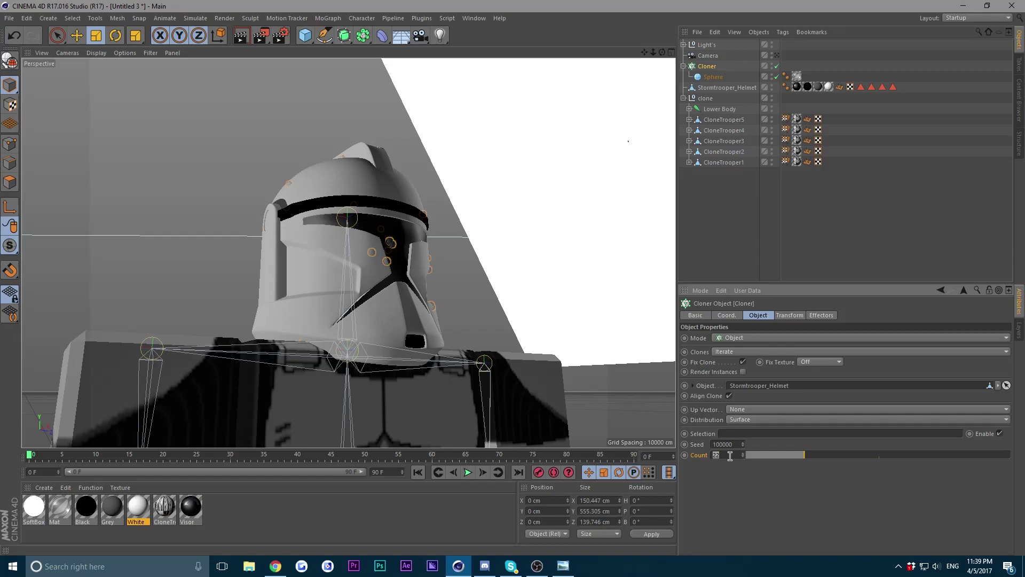
key("Return")
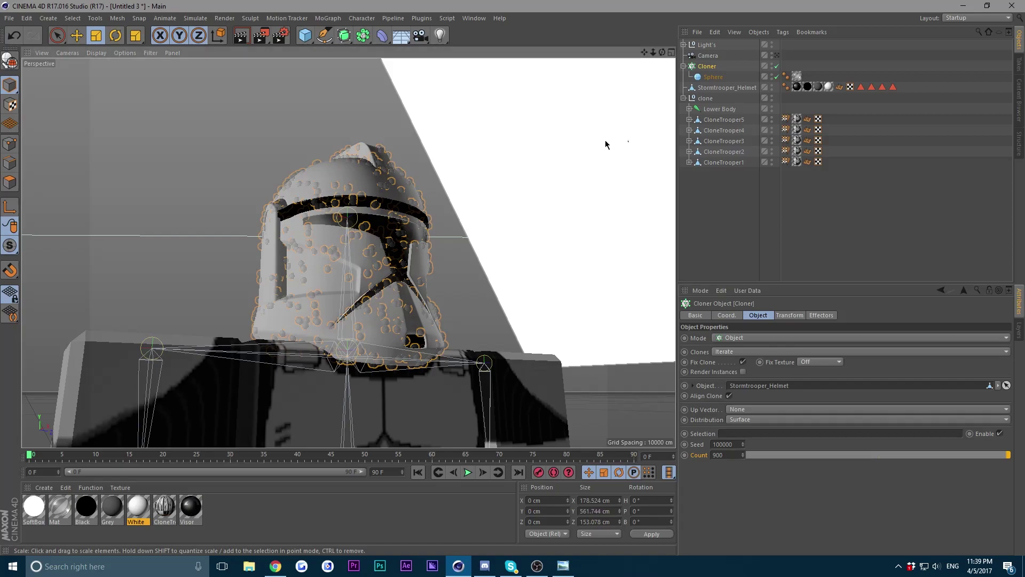
Scale the cloned spheres down to a radius of about 16 cm and set the Cloner's count to 1200.
left_click_drag(608, 142, 393, 249)
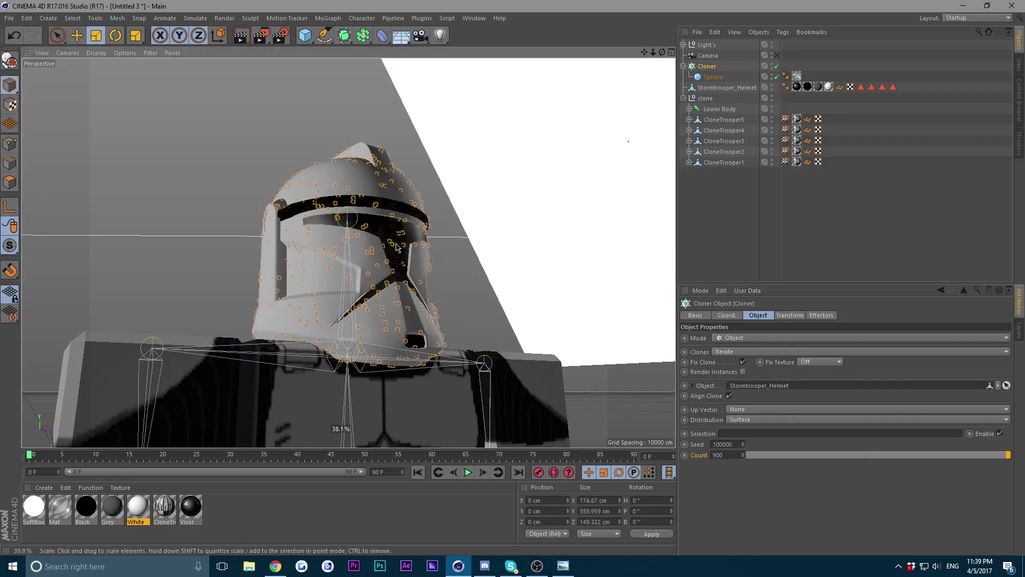
left_click(242, 36)
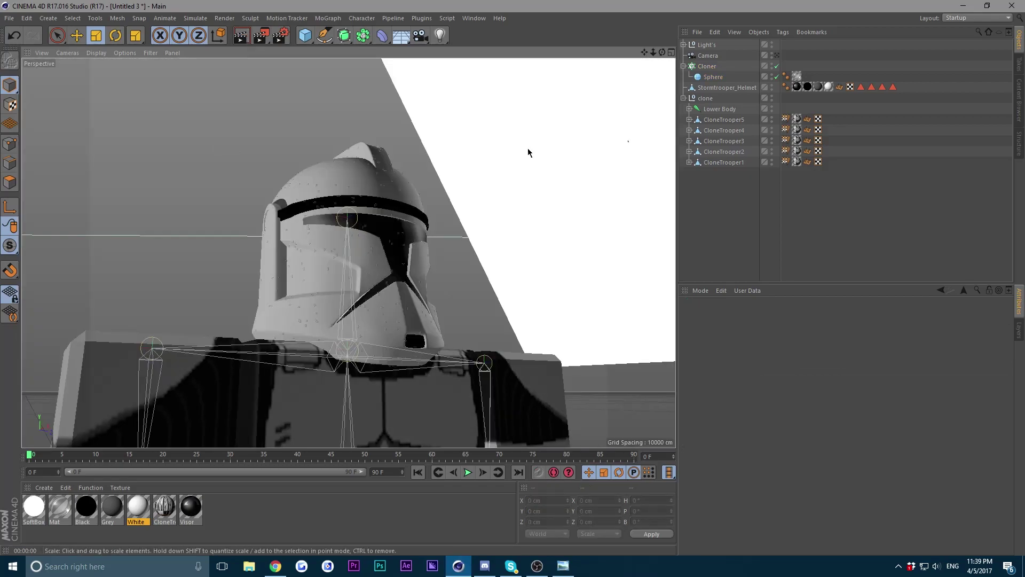
left_click(735, 455)
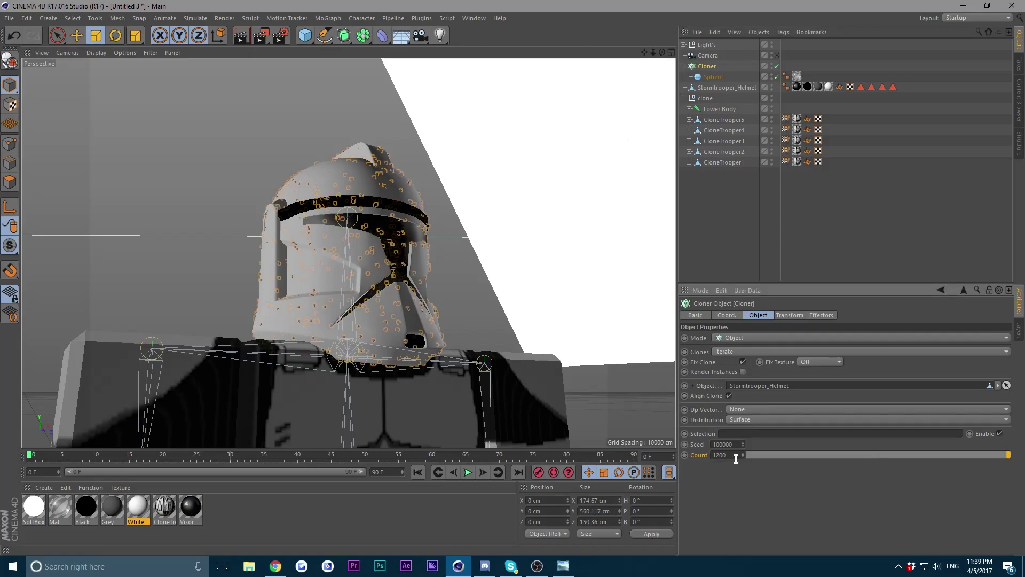
left_click(833, 213)
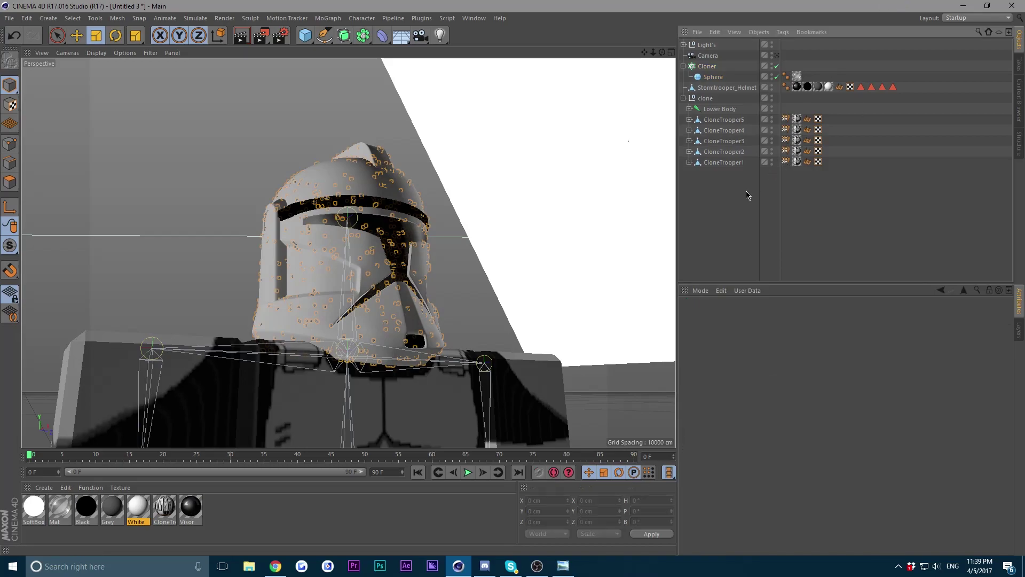
Duplicate the Cloner with its Sphere and lower the copy's seed to 99997 for a different droplet distribution.
left_click(709, 67)
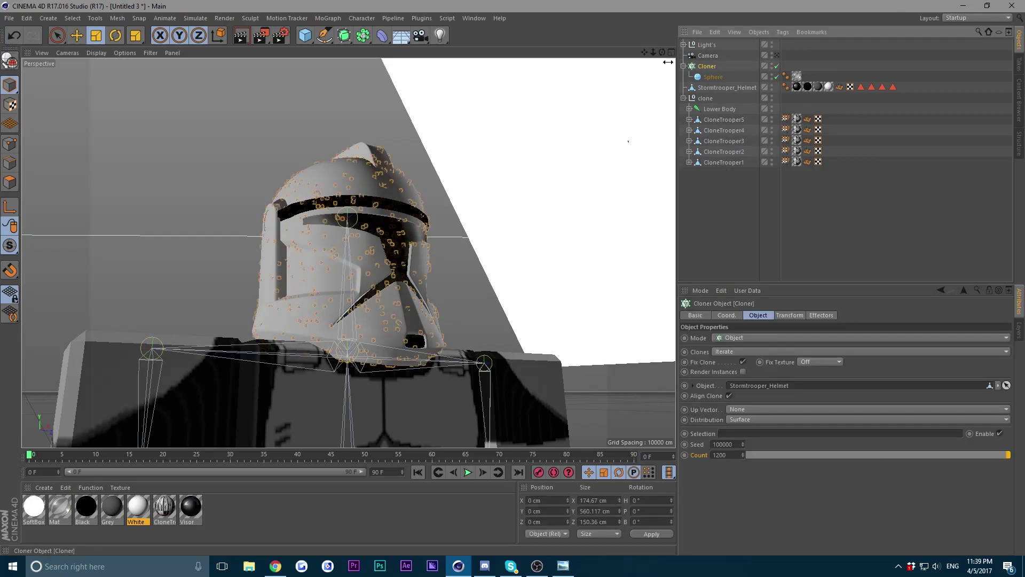
left_click(76, 35)
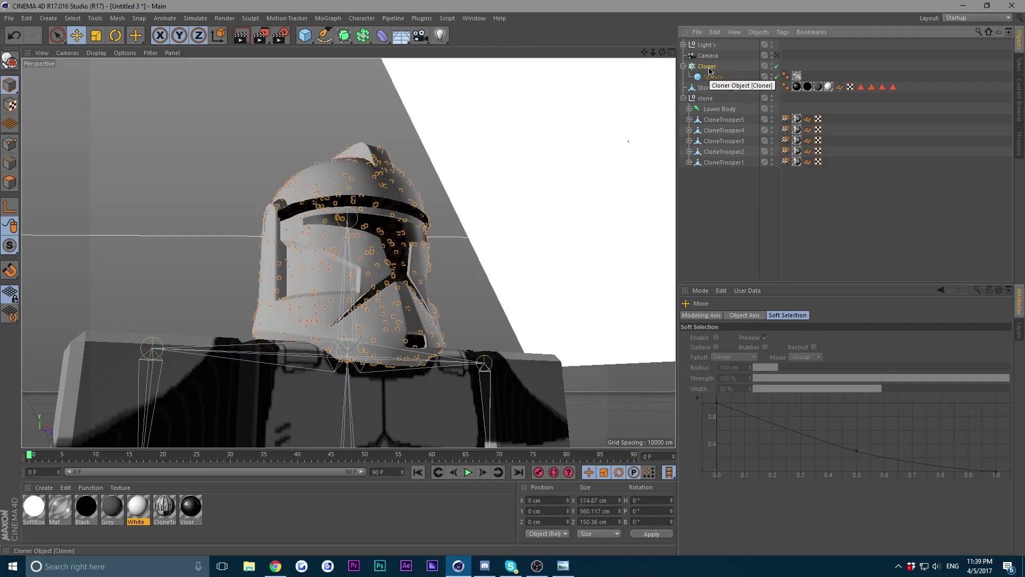
left_click_drag(709, 70, 711, 63, "ctrl")
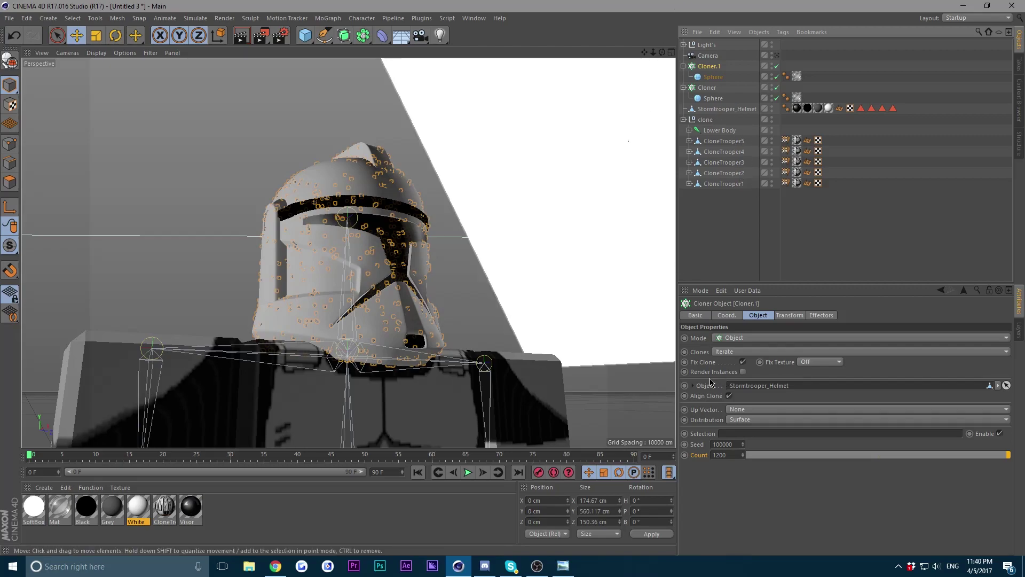
left_click(743, 446)
left_click(744, 446)
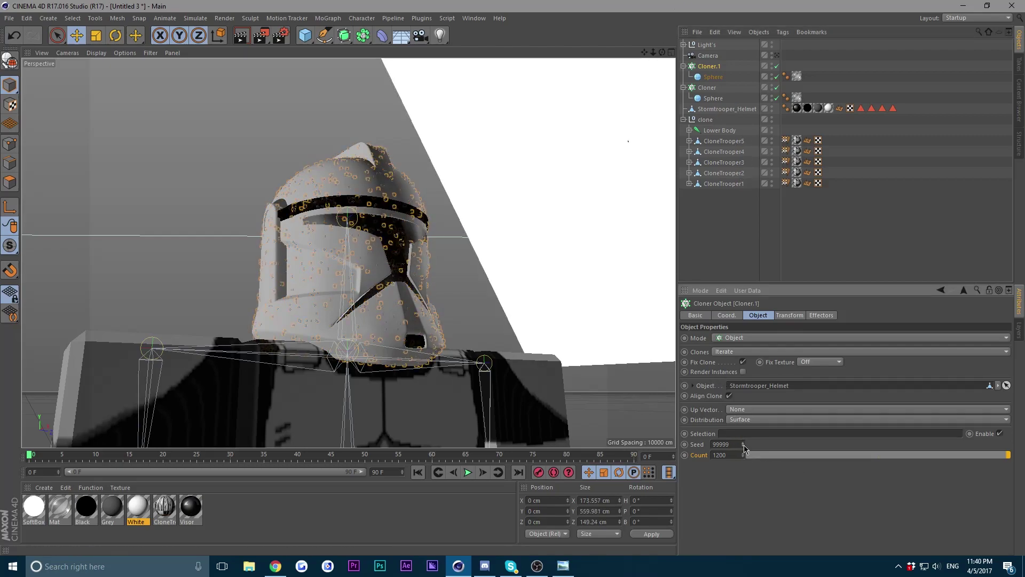
left_click(743, 446)
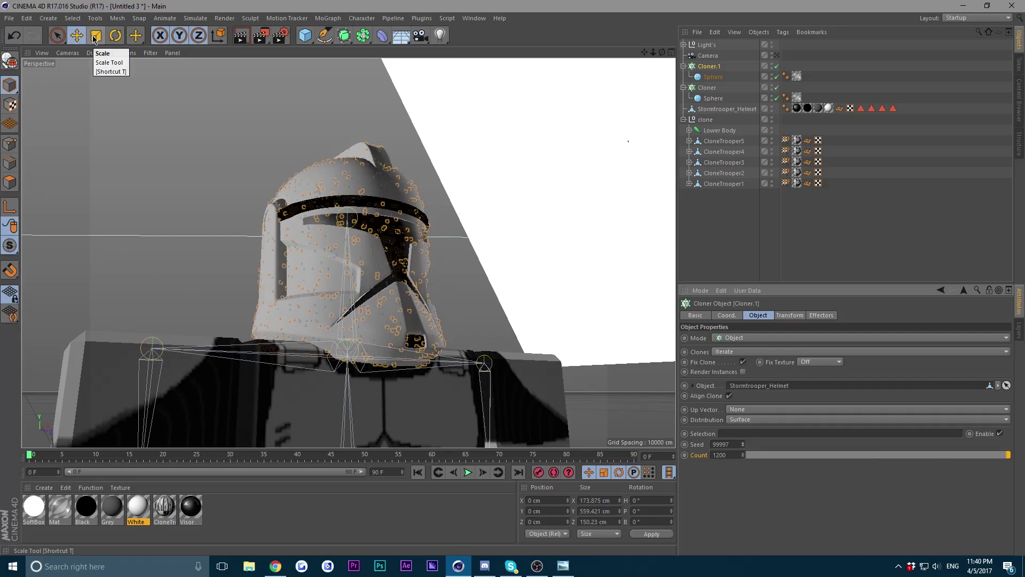
Scale up the Sphere inside Cloner.1 to a radius of about 32 cm.
left_click(707, 87)
left_click(703, 66)
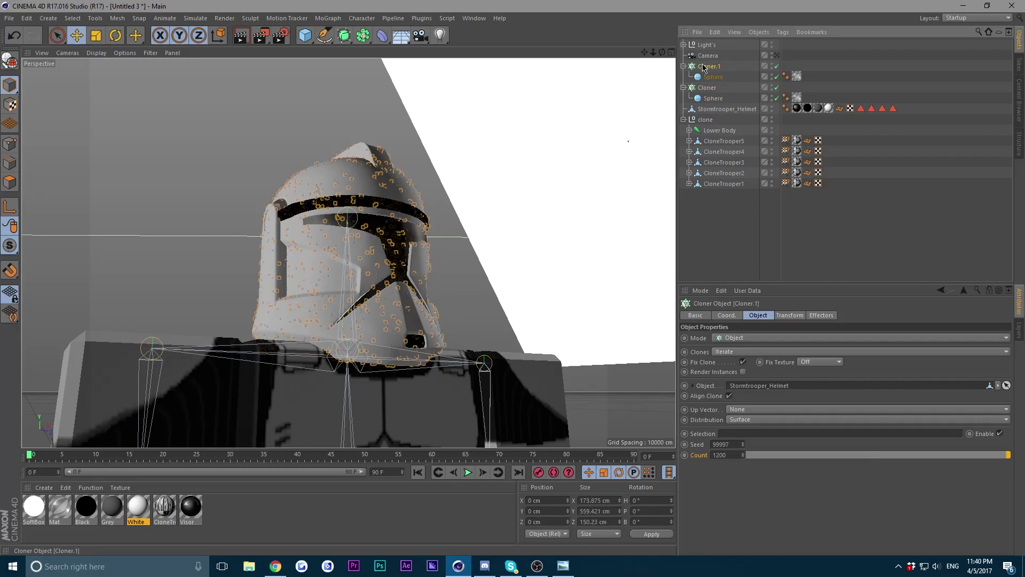
key("t")
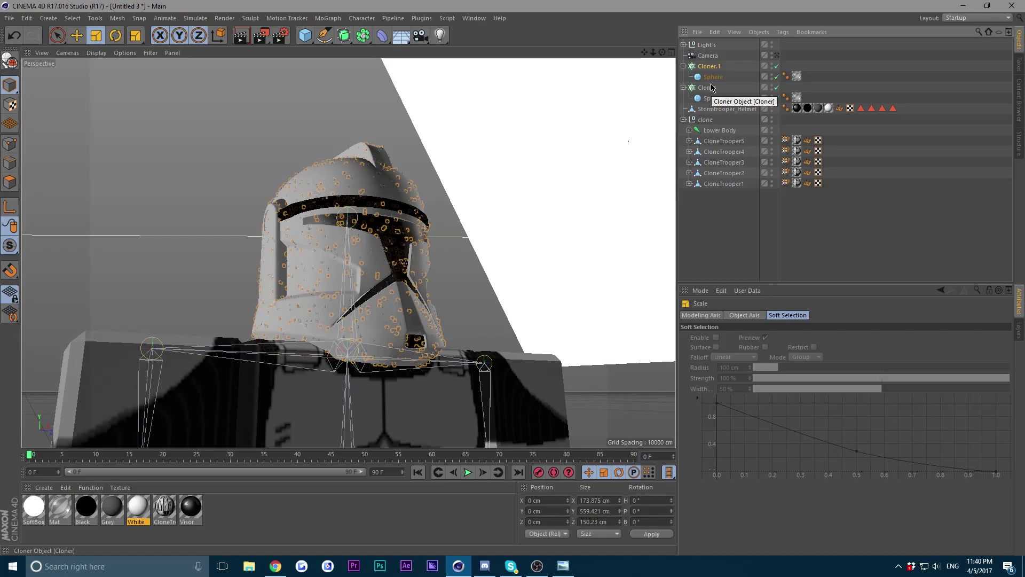
left_click(713, 77)
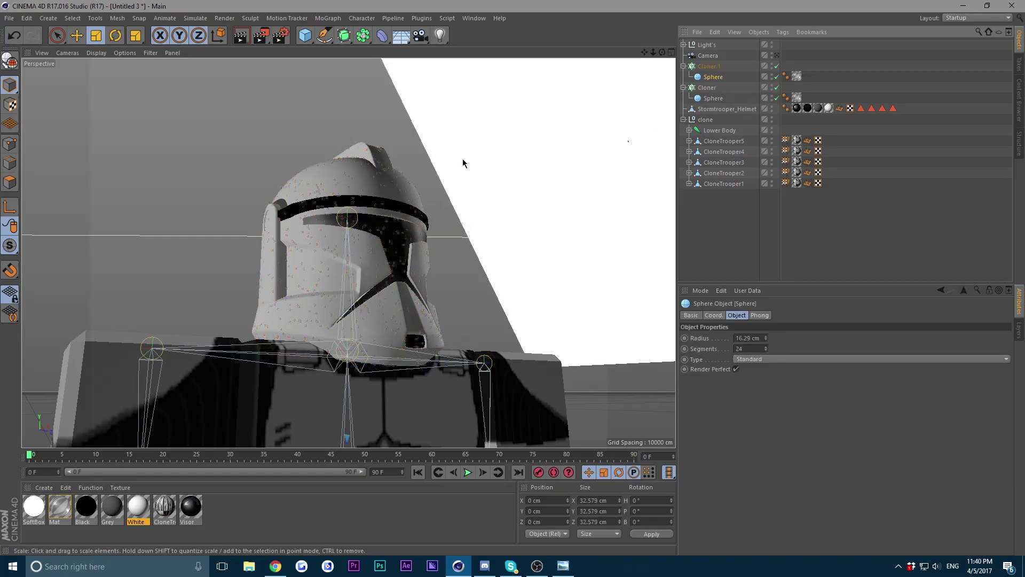
left_click_drag(120, 110, 596, 75)
Set Cloner.1's count to 600 and render the view to check the mixed droplet sizes.
left_click(705, 66)
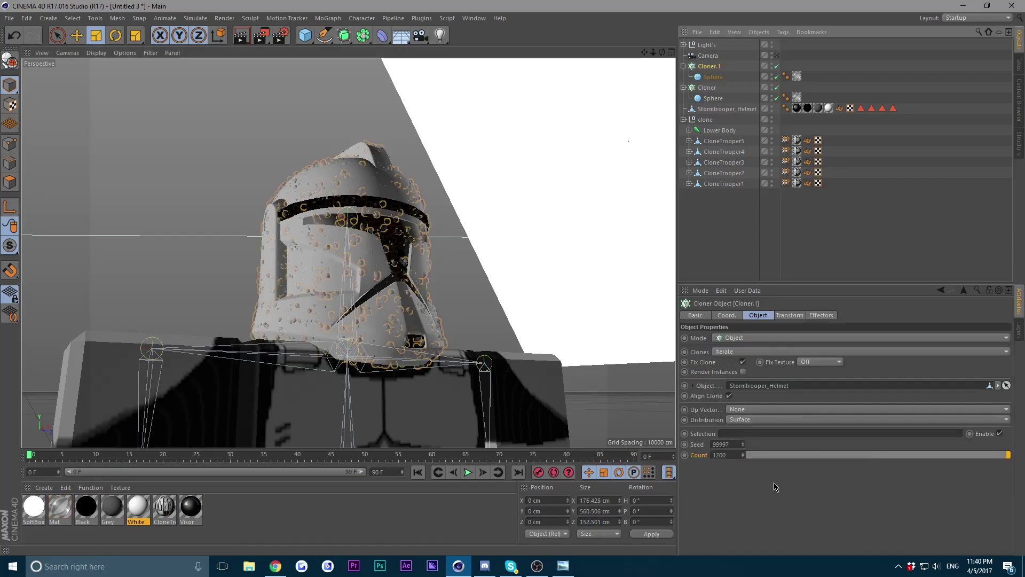
left_click(733, 453)
key("BackSpace")
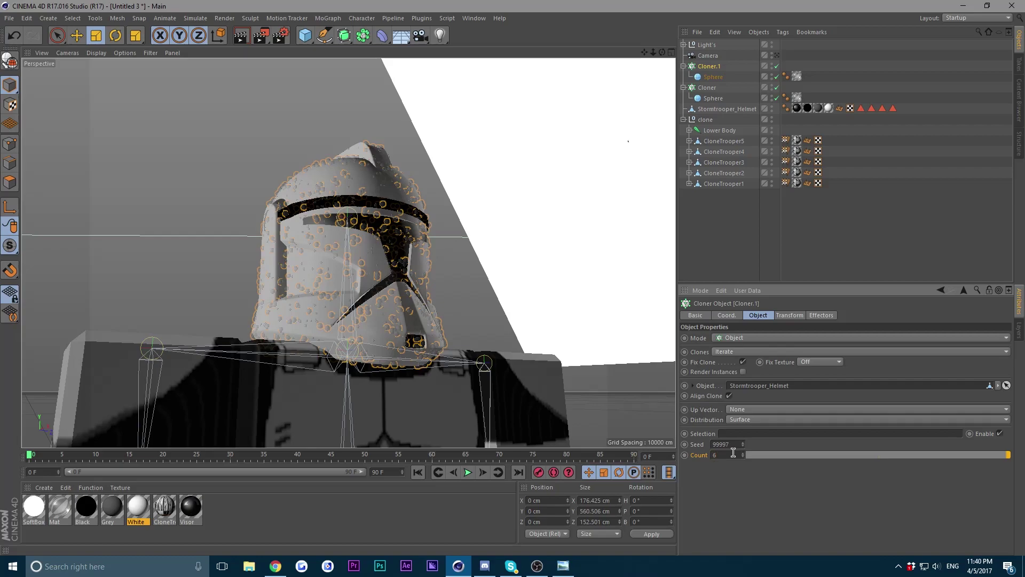
key("Return")
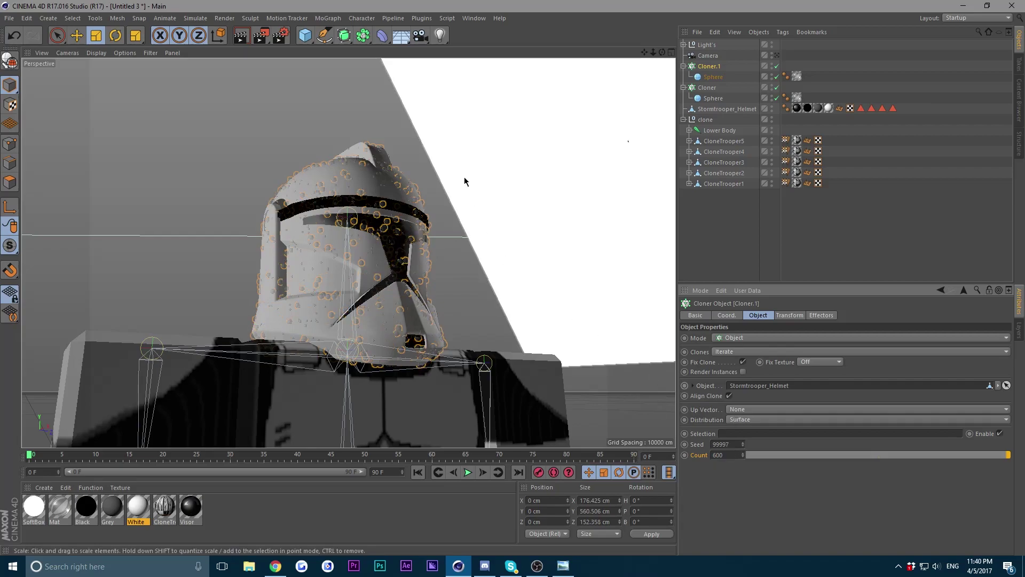
left_click(712, 76)
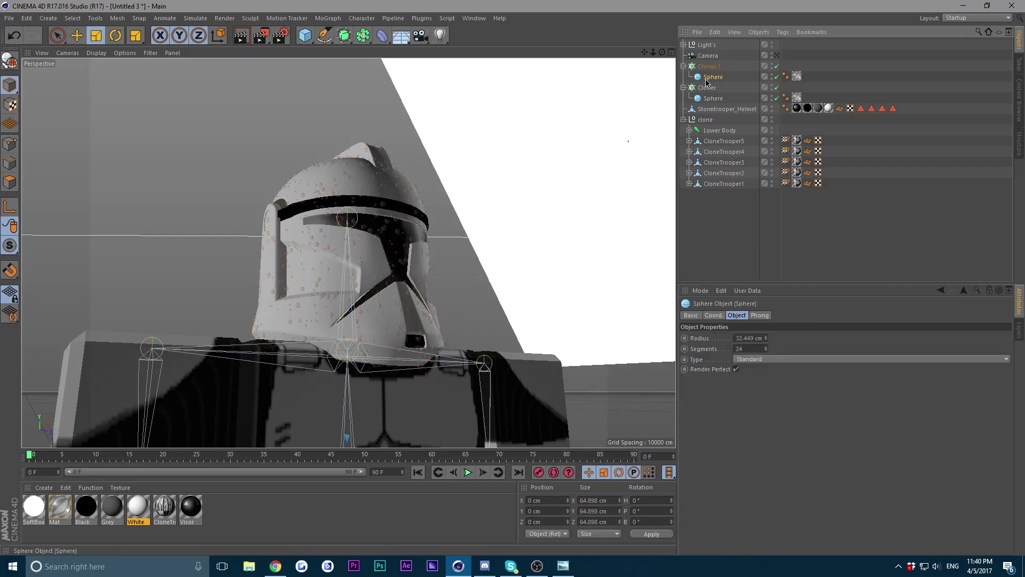
left_click(239, 41)
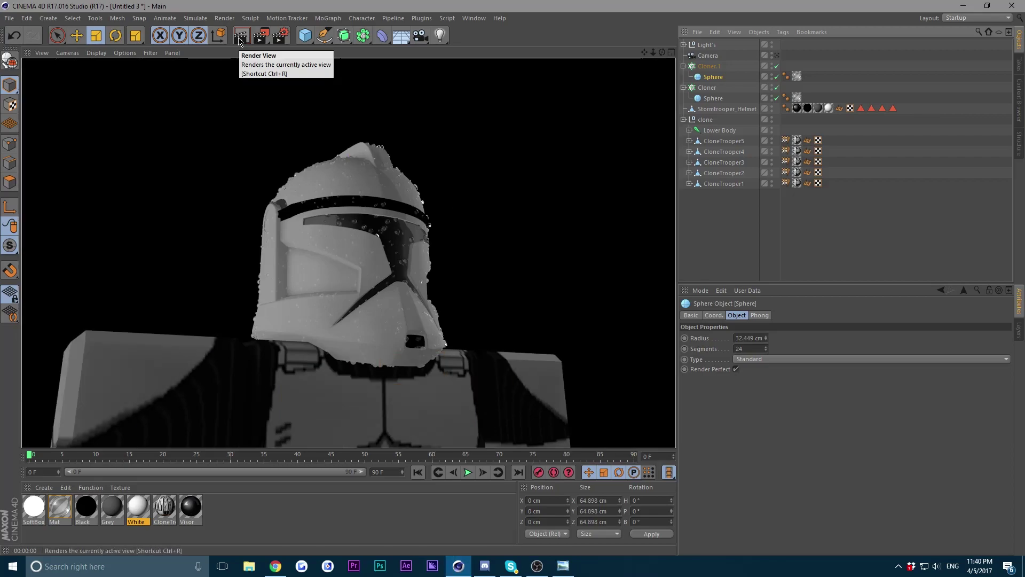
left_click(156, 110)
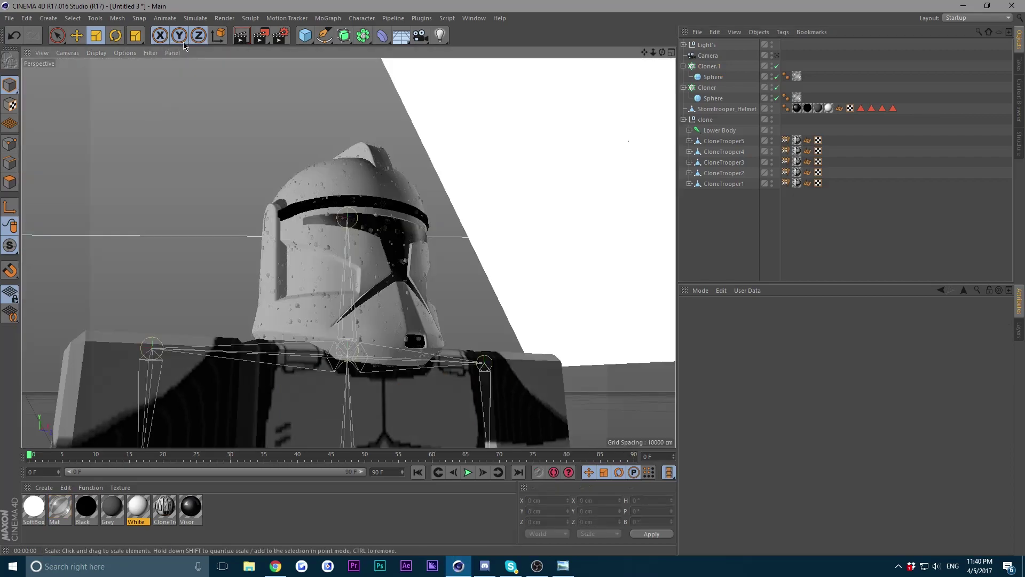
Add the Ambient Occlusion and Global Illumination effects to the render settings.
left_click(277, 36)
left_click_drag(122, 13, 709, 135)
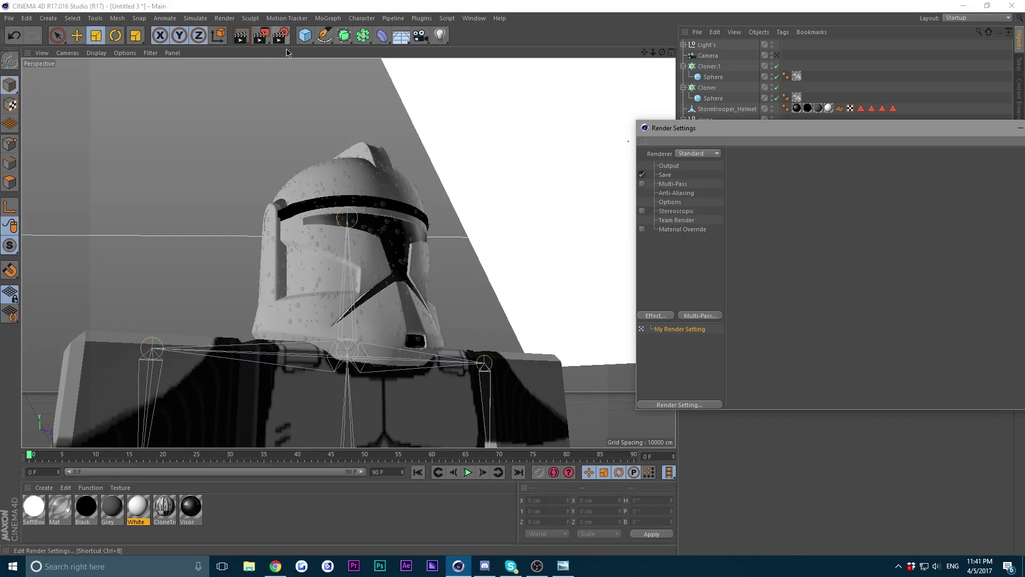
left_click(655, 316)
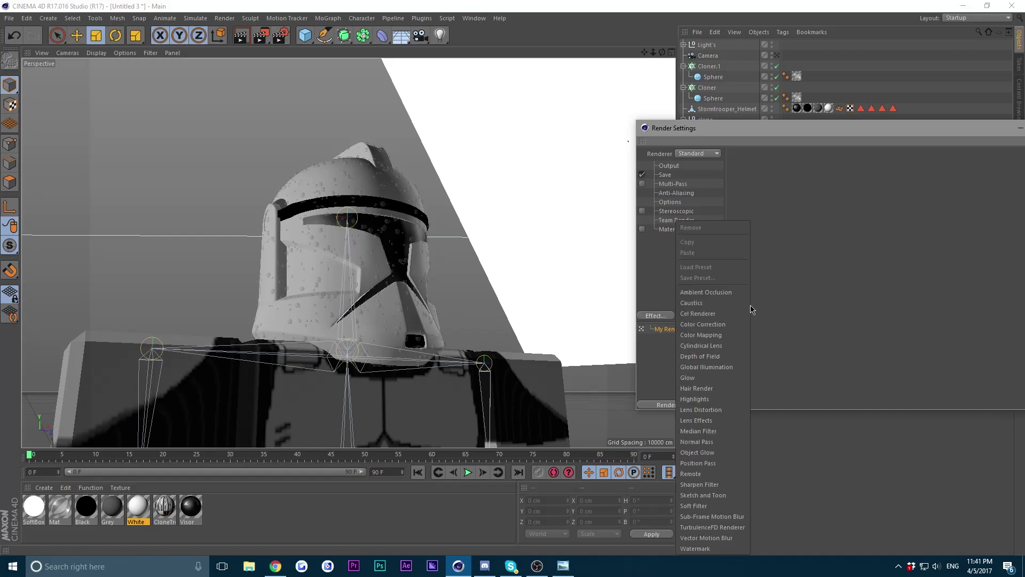
left_click(705, 293)
left_click(650, 316)
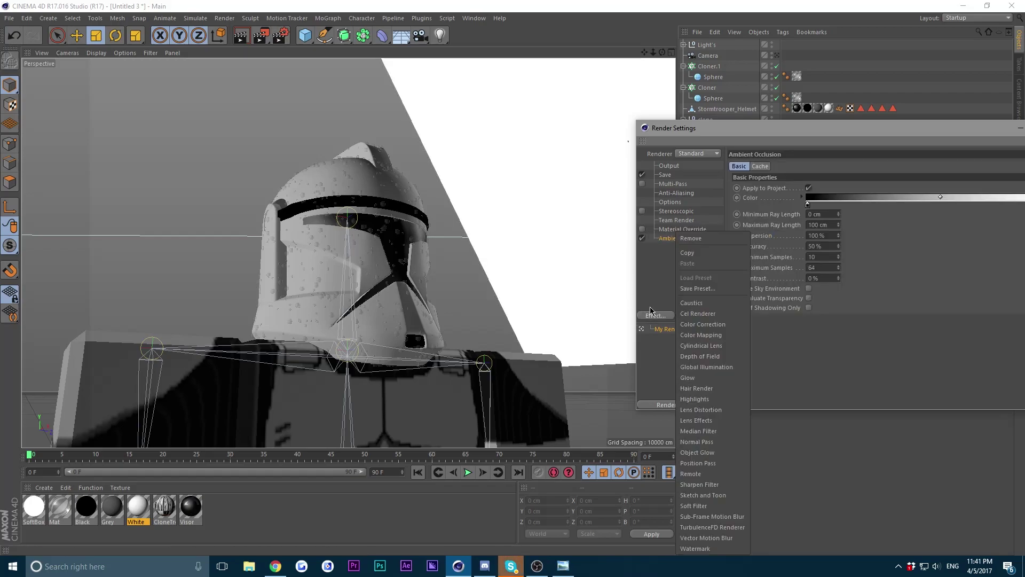
left_click(701, 368)
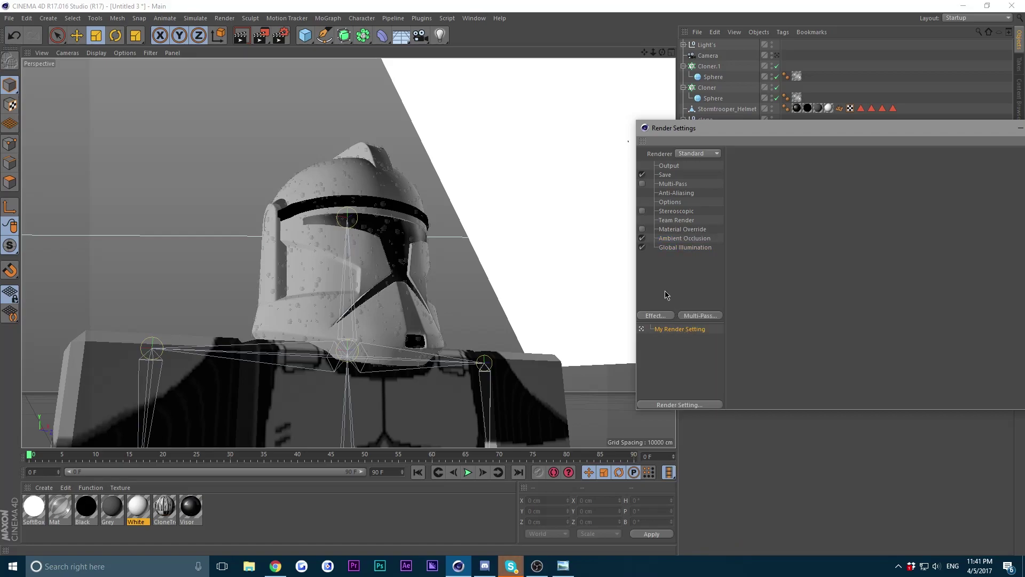
left_click_drag(747, 138, 757, 257)
left_click(770, 243)
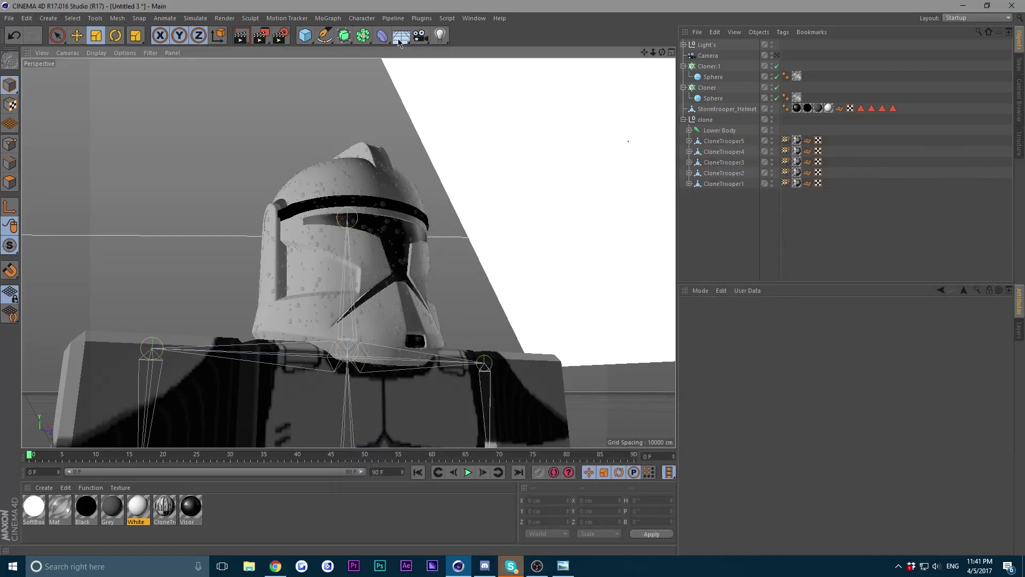
Render only the region around the helmet to check the droplets with the added effects.
left_click(261, 35)
left_click(320, 51)
left_click_drag(184, 111, 469, 370)
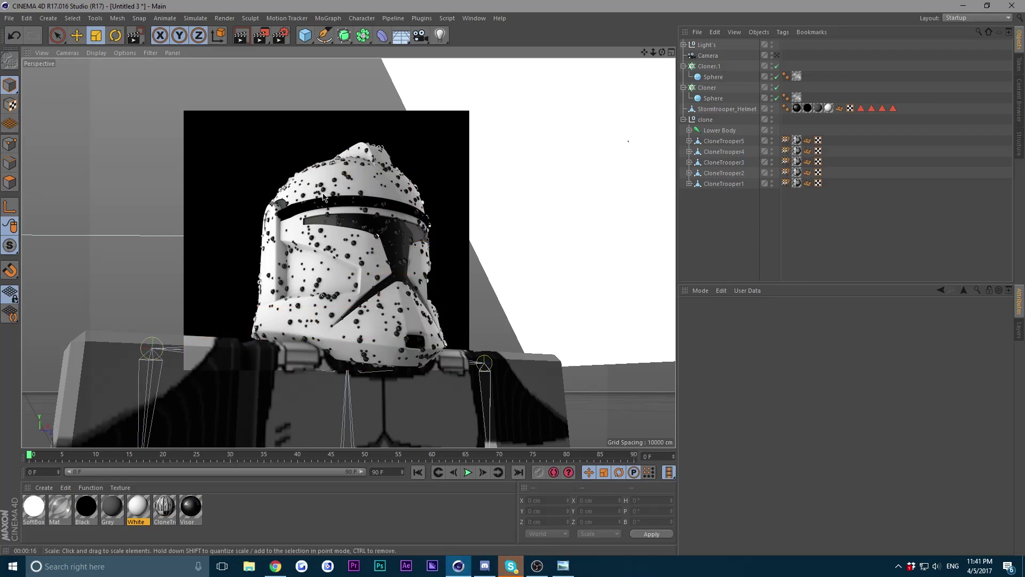
Disable Global Illumination in the render settings and render the helmet region again.
left_click(281, 36)
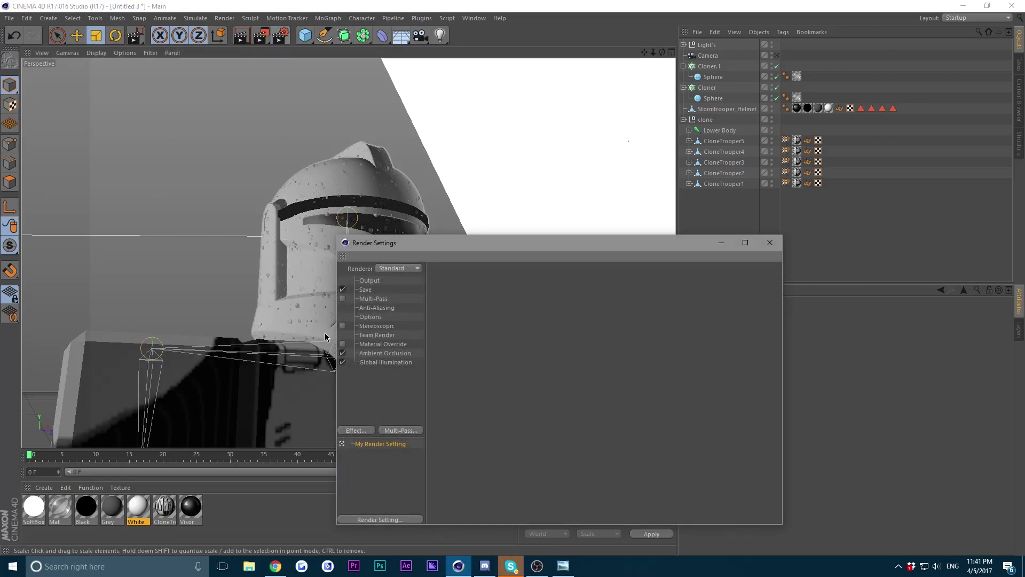
left_click(769, 242)
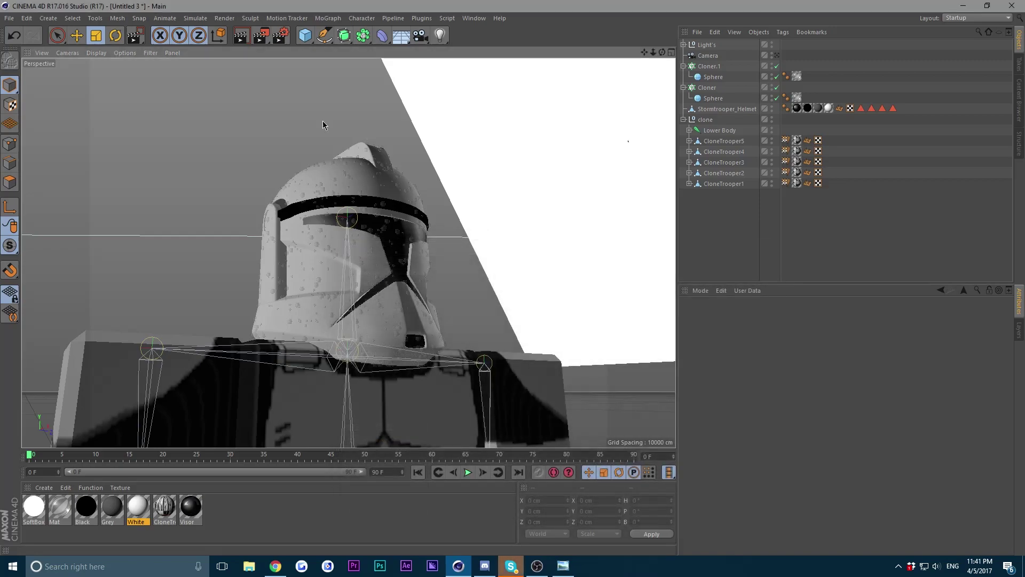
left_click(261, 36)
left_click(299, 59)
left_click_drag(192, 148, 480, 358)
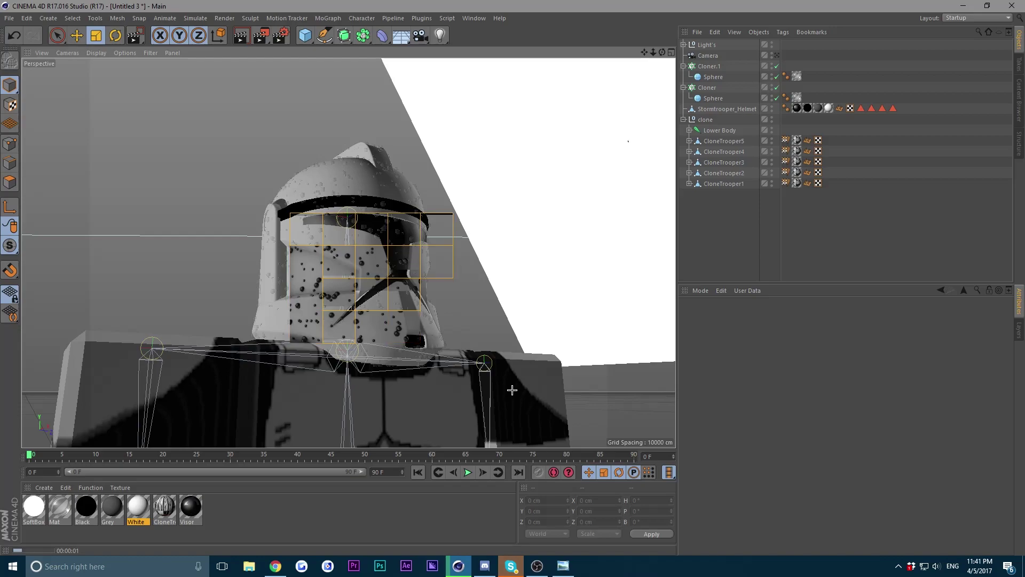
Check the render settings with only Ambient Occlusion active and render the region around the helmet.
key("ctrl+b")
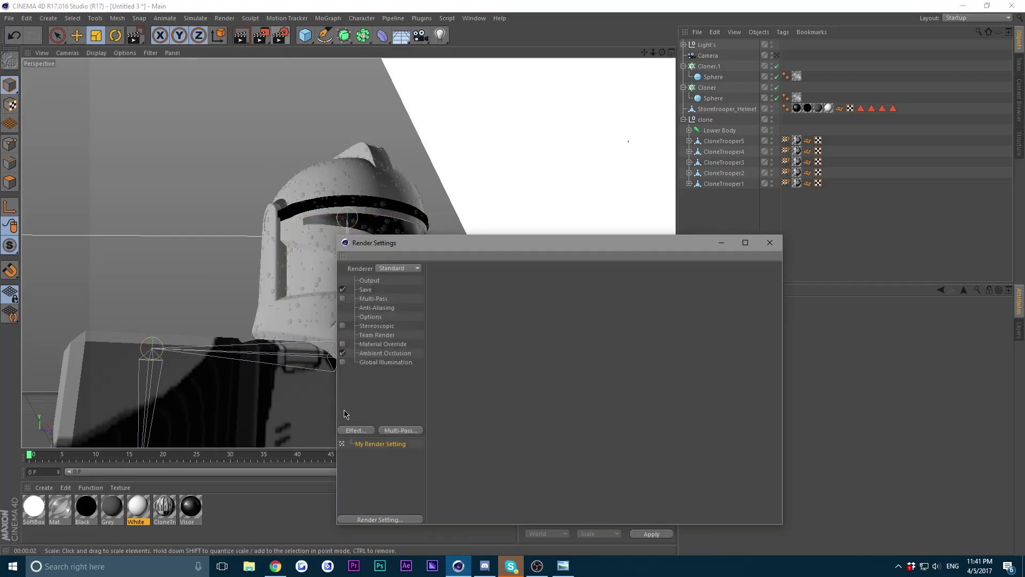
left_click(769, 242)
left_click_drag(262, 41, 318, 53)
left_click_drag(171, 140, 553, 378)
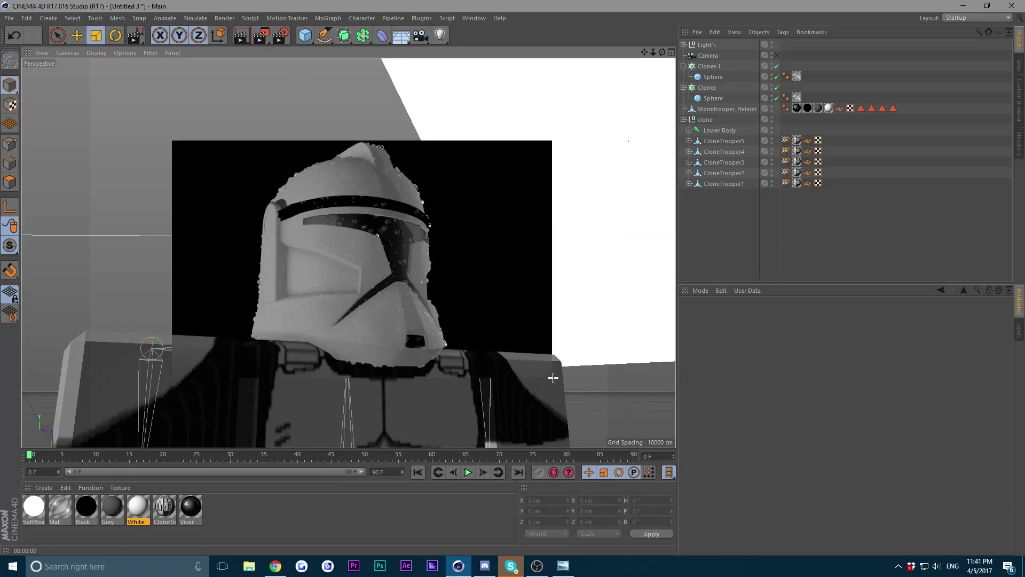
Disable Ambient Occlusion, enable Global Illumination in the render settings, and render the helmet region again.
left_click(341, 267)
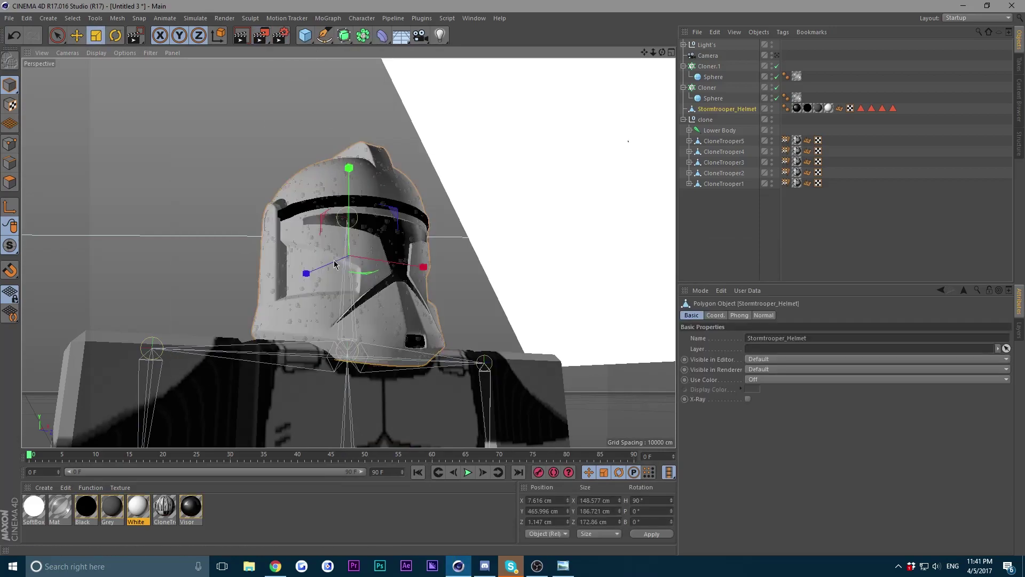
left_click(319, 82)
left_click(275, 33)
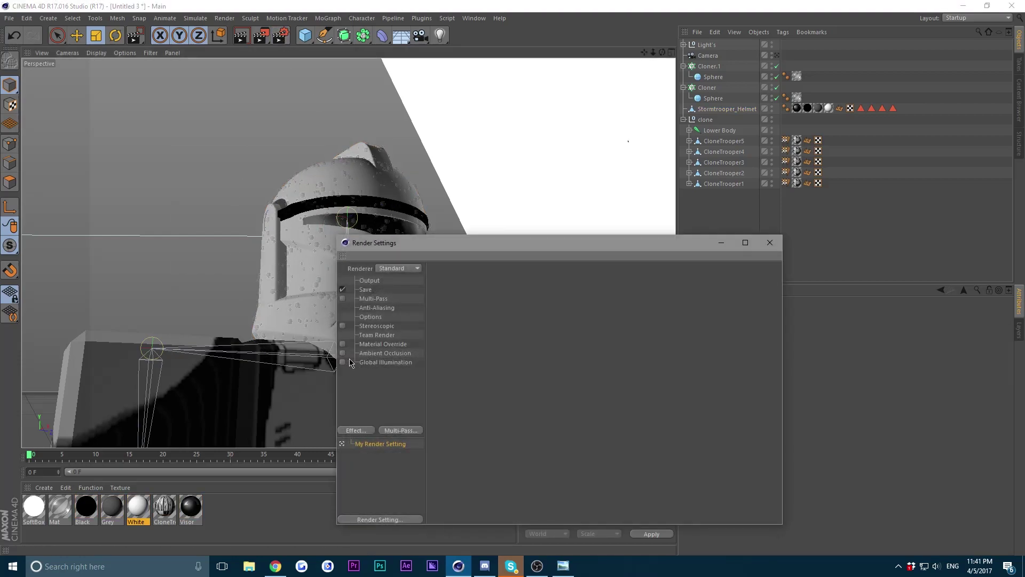
left_click(769, 243)
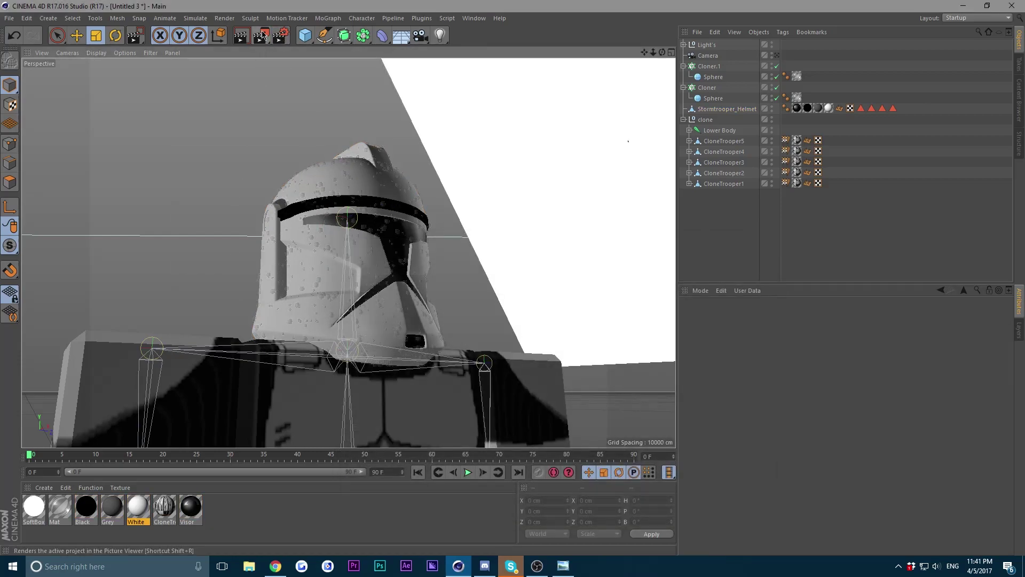
left_click_drag(262, 35, 289, 59)
left_click_drag(220, 154, 518, 376)
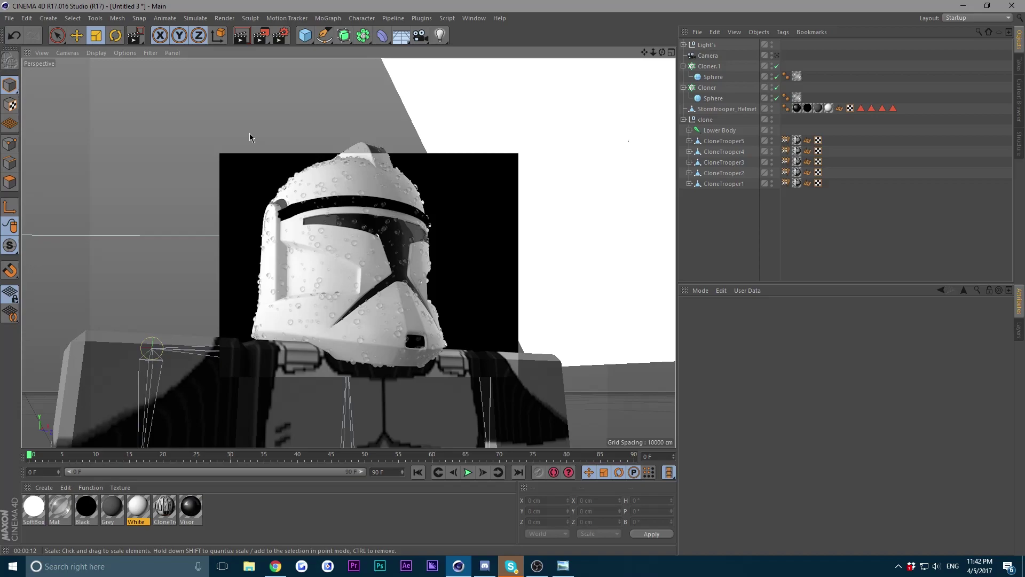
Clear the region render and review the Ambient Occlusion options in the render settings.
key("alt+r")
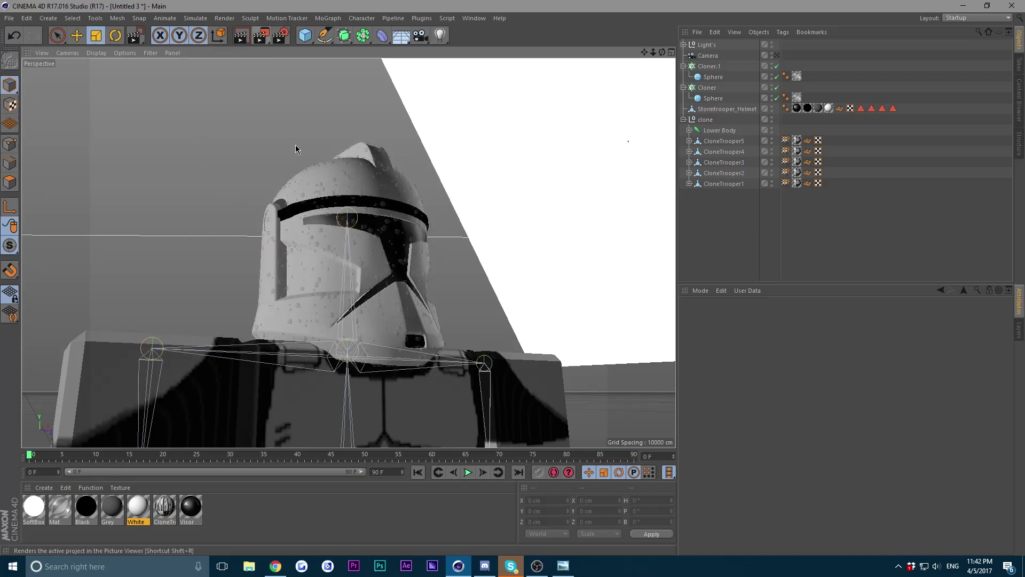
left_click(281, 36)
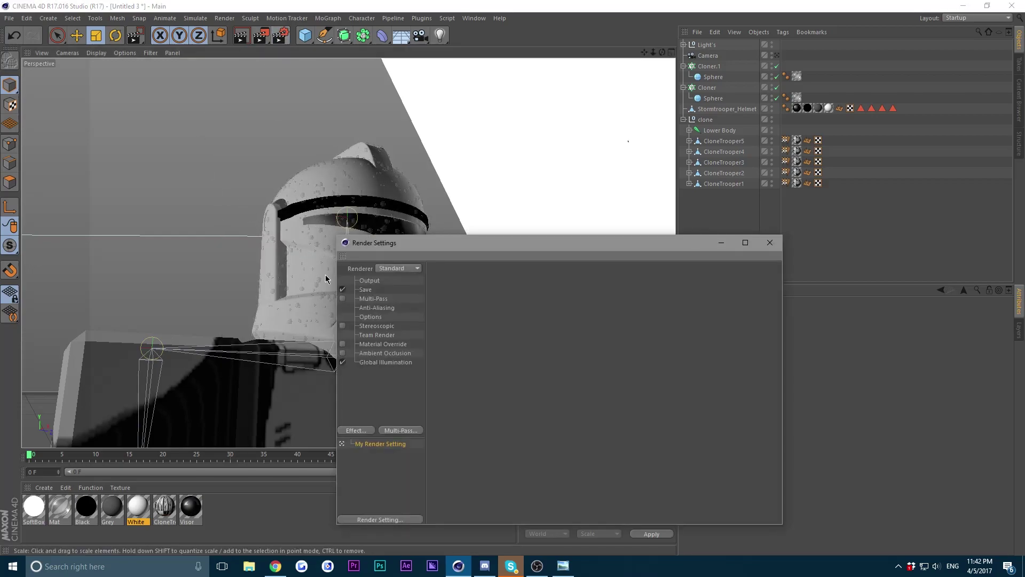
left_click(383, 353)
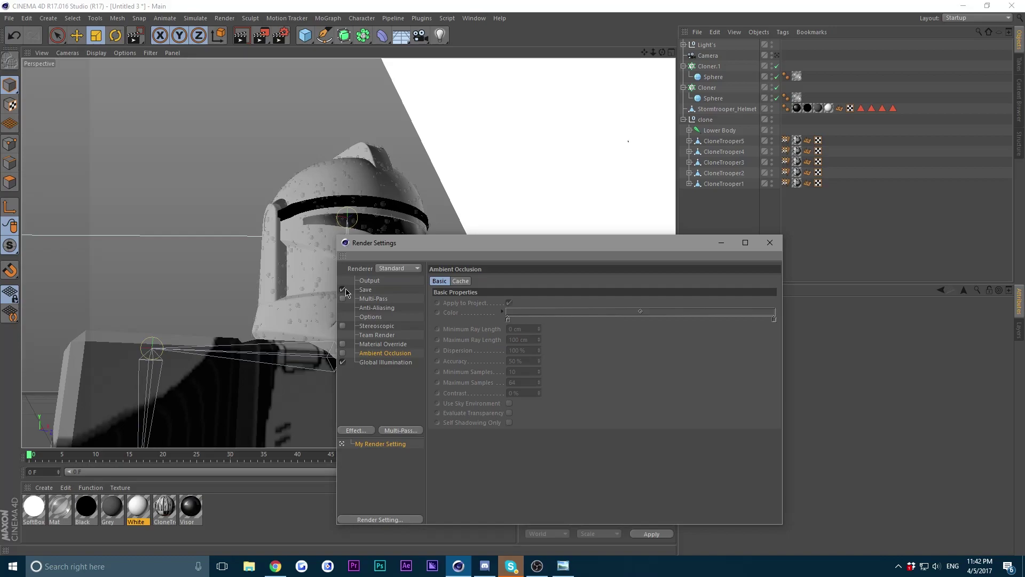
left_click_drag(394, 245, 465, 259)
left_click(841, 257)
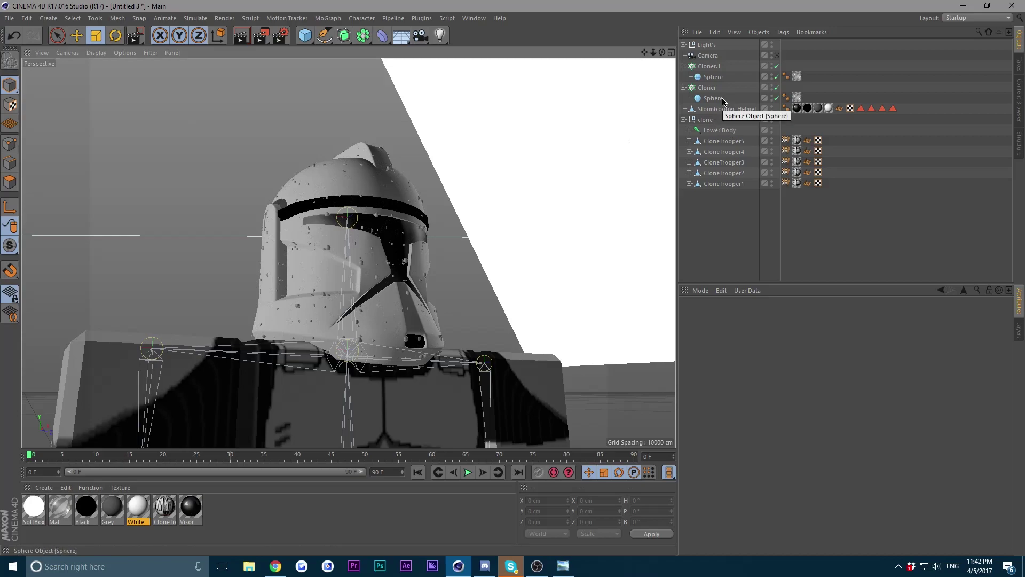
Duplicate Cloner.1 with its sphere and scale the copy's sphere up to about 138%.
left_click(709, 66)
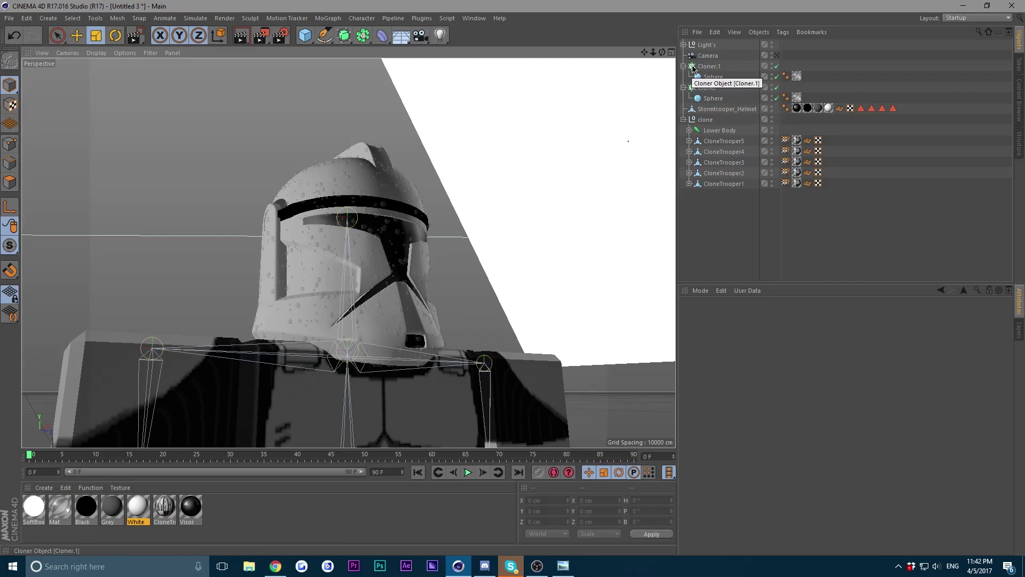
left_click(76, 35)
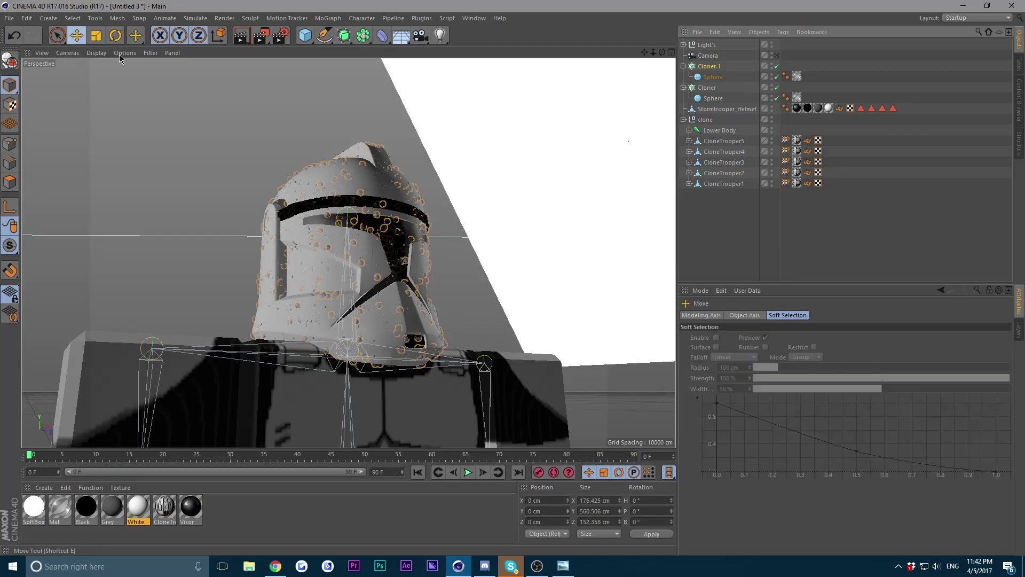
left_click_drag(707, 68, 707, 60, "ctrl")
left_click(700, 77)
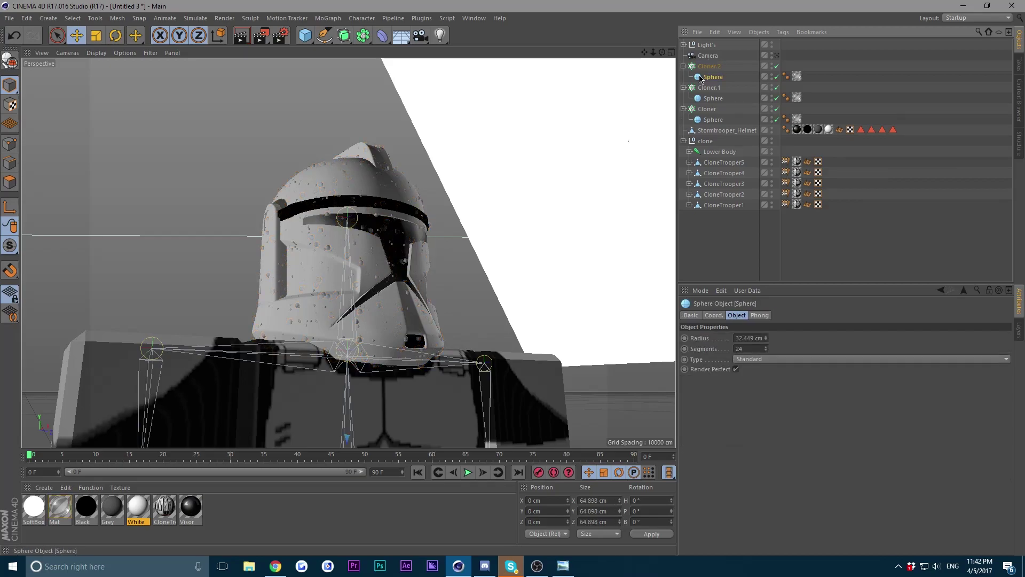
key("t")
left_click_drag(193, 163, 355, 129)
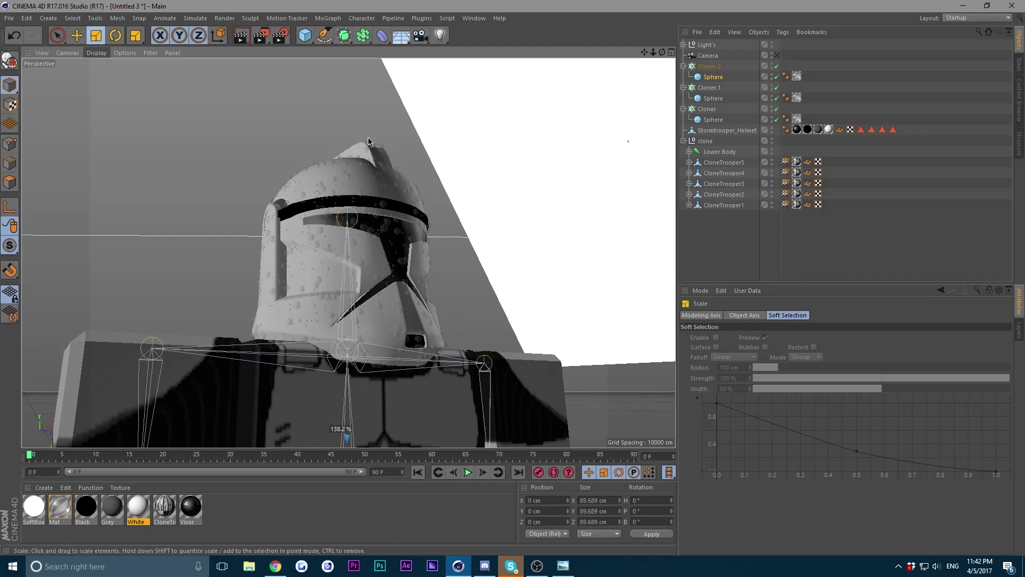
Set Cloner.2's seed to 99999 and its count to 200.
left_click(713, 77)
left_click(708, 66)
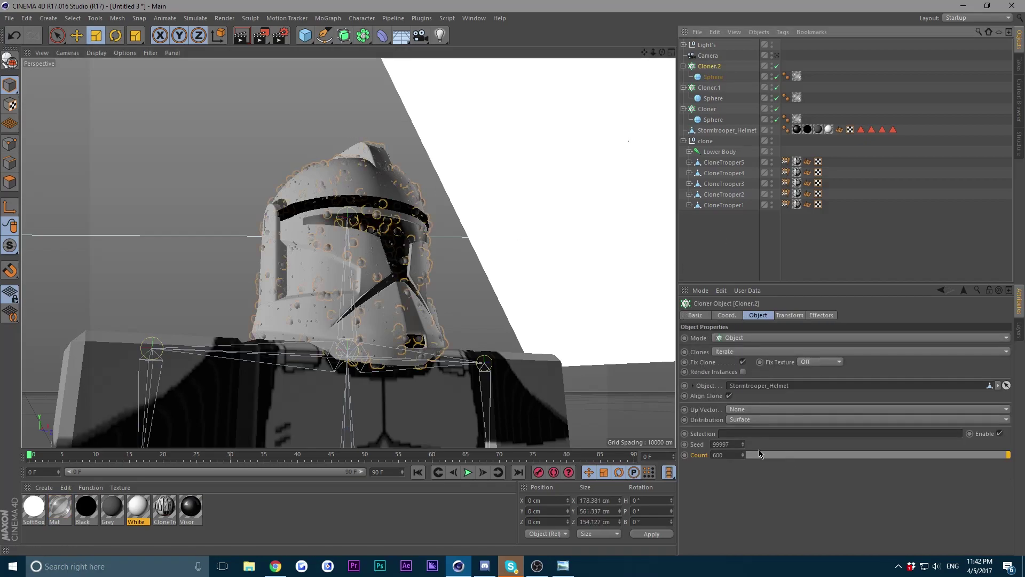
left_click(742, 442)
left_click(743, 442)
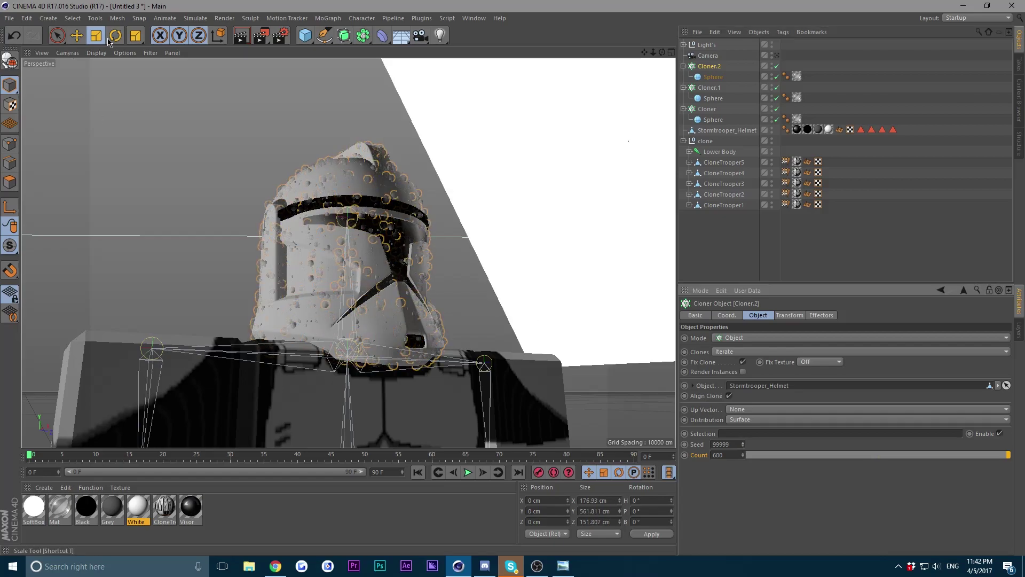
double_click(727, 458)
type("200")
key("Return")
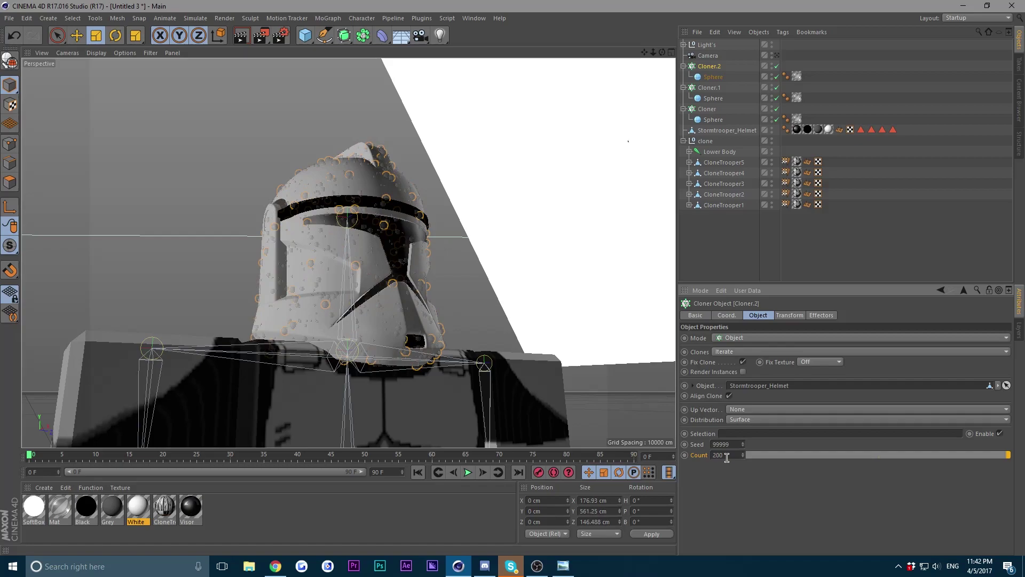
Deselect everything and render the region around the helmet to check the three droplet sizes.
left_click(246, 139)
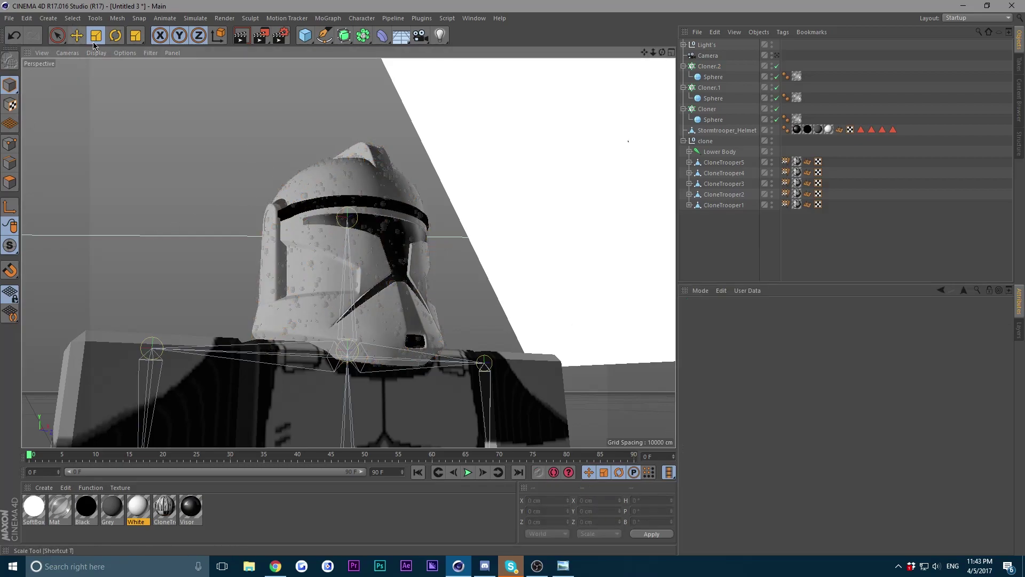
left_click(261, 35)
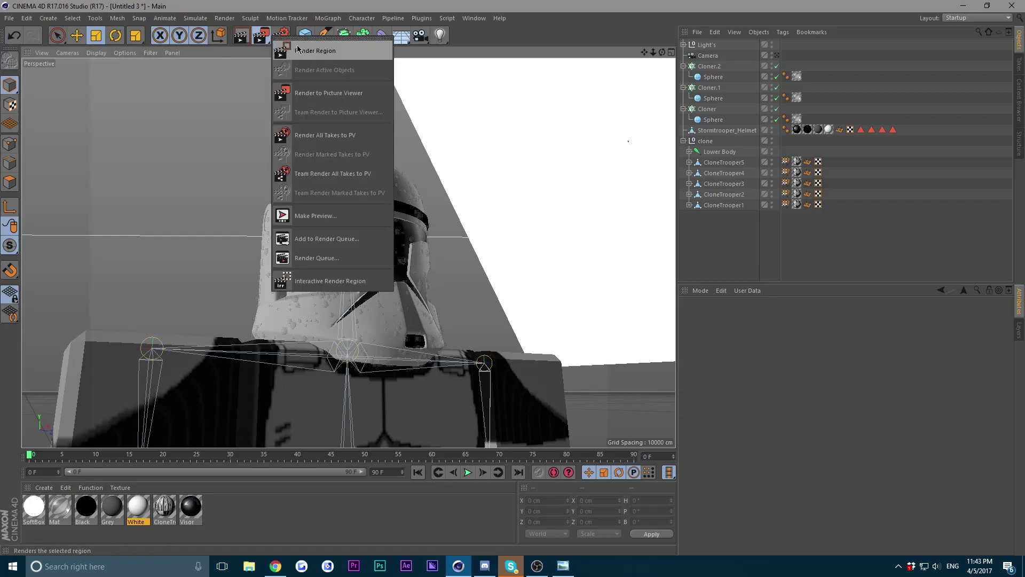
left_click(297, 49)
left_click_drag(194, 132, 504, 378)
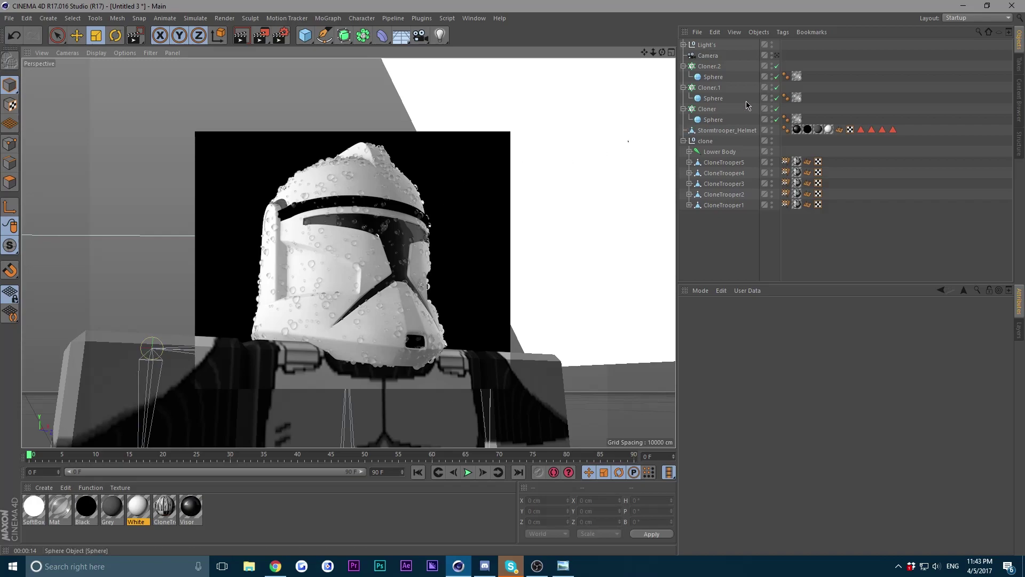
Scale Cloner.1's sphere down to a radius of about 23 cm.
left_click(708, 87)
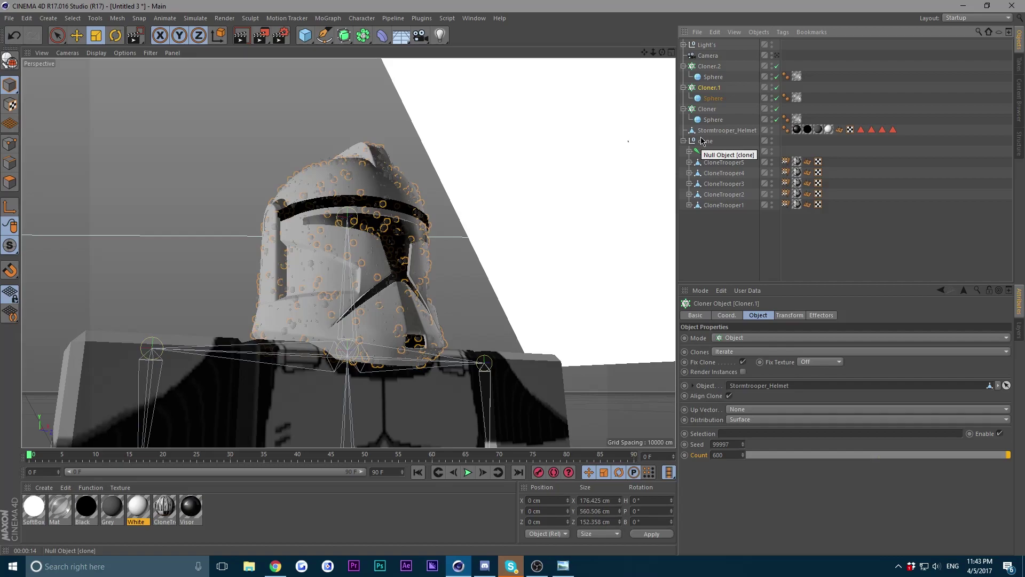
left_click(696, 100)
key("t")
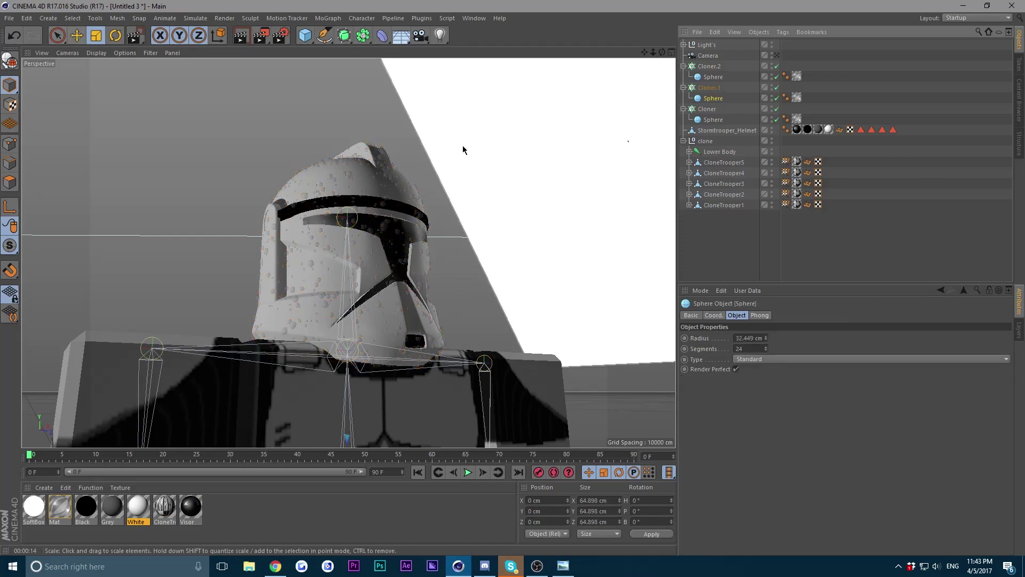
left_click_drag(463, 145, 664, 133)
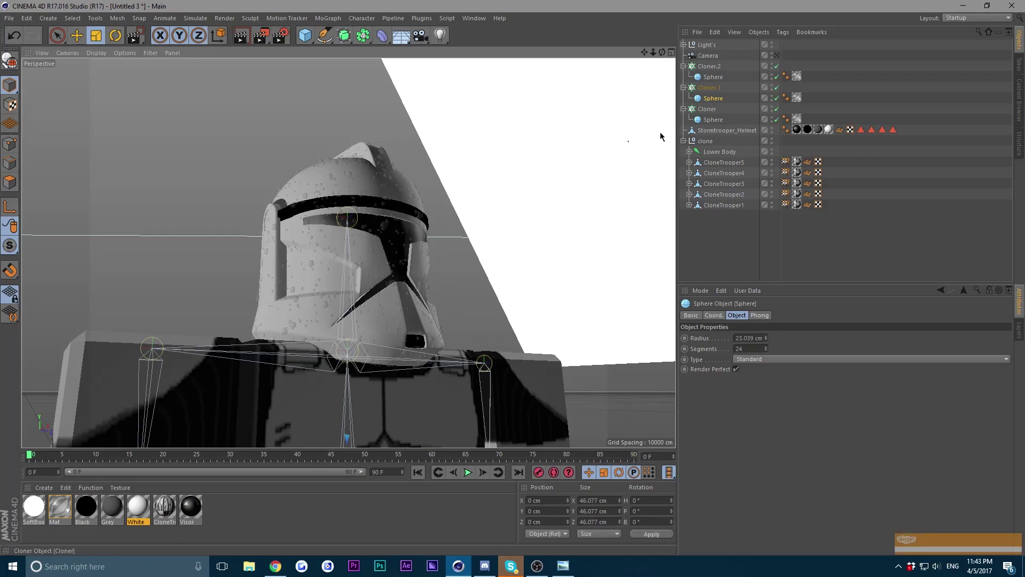
Enlarge Cloner.2's sphere to a radius of about 68.4 cm and set that cloner's count to 50.
left_click(712, 77)
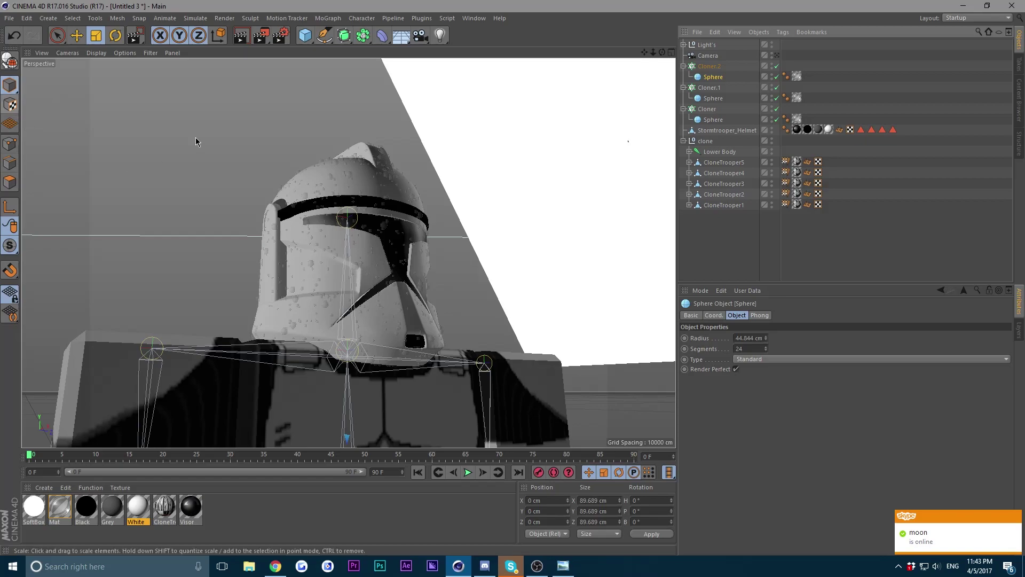
left_click_drag(194, 143, 465, 127)
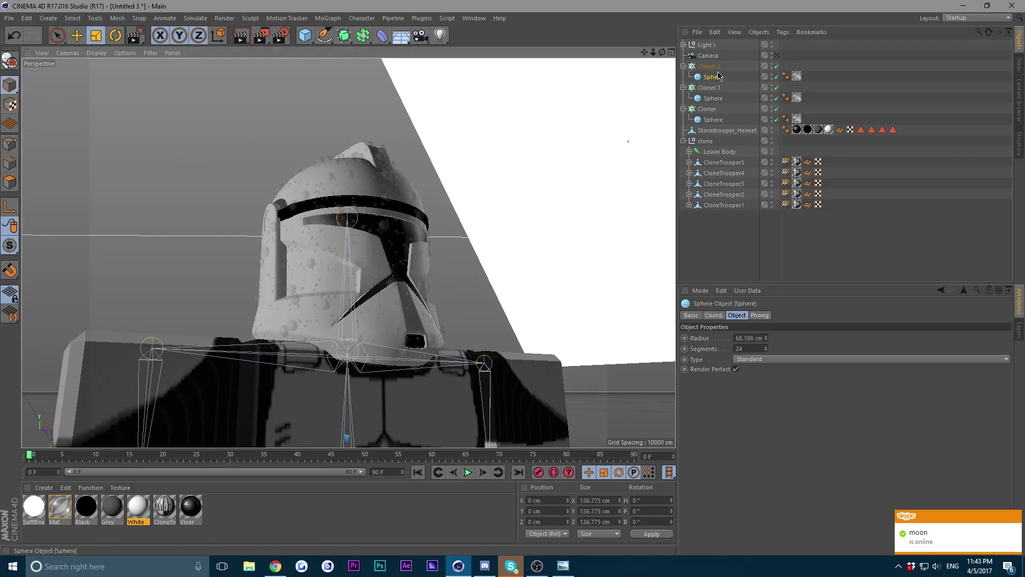
left_click(716, 66)
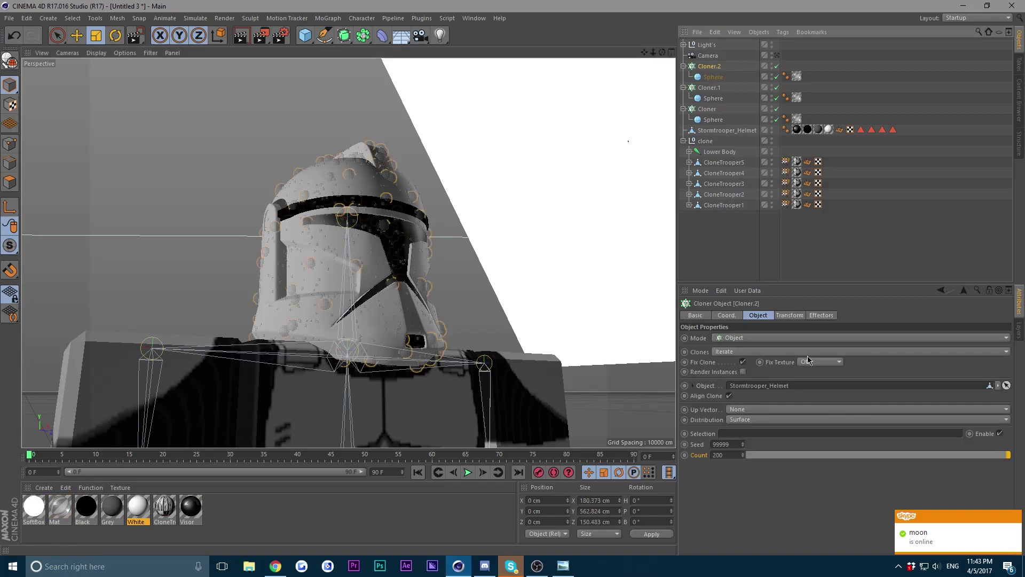
double_click(733, 454)
type("505")
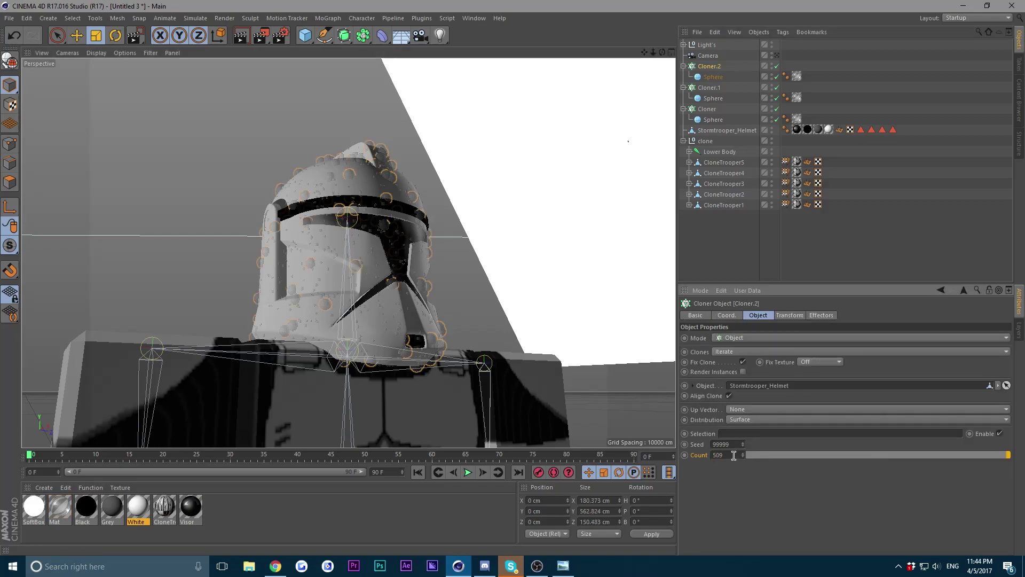
key("Return")
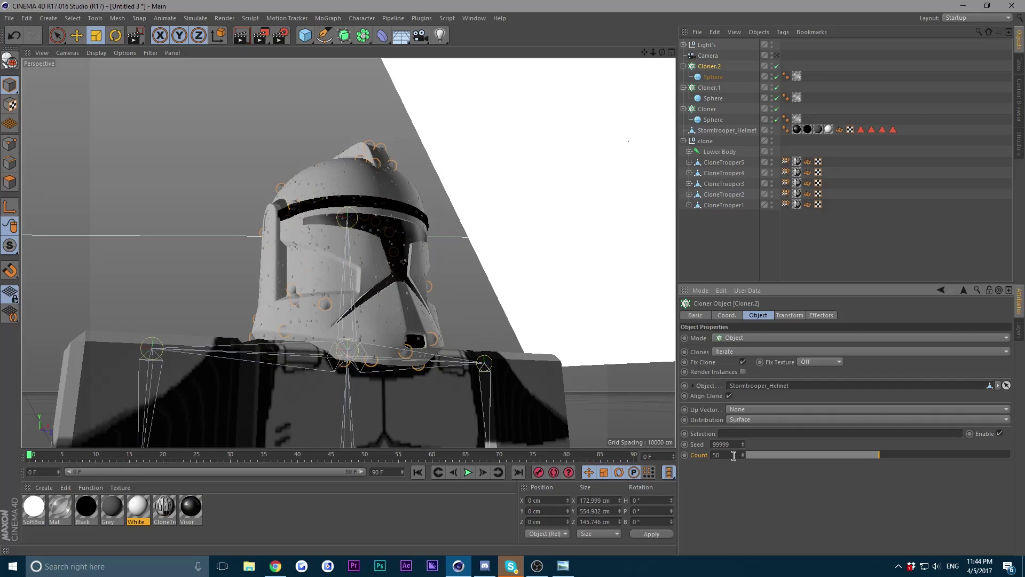
Render the helmet region to check the sparser large droplets, then clear the preview and the selection.
left_click(713, 77)
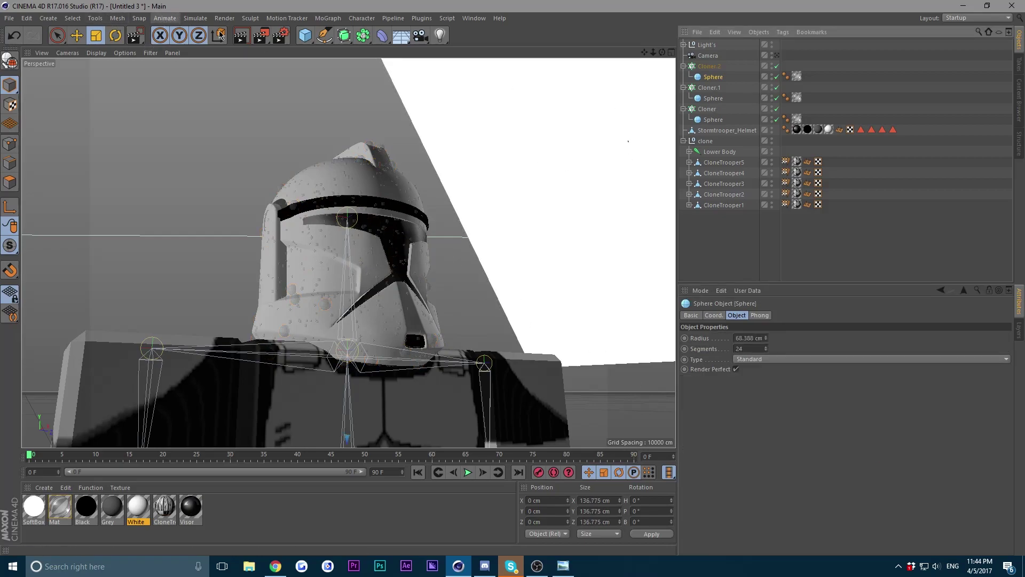
left_click_drag(260, 35, 288, 48)
left_click_drag(200, 97, 482, 380)
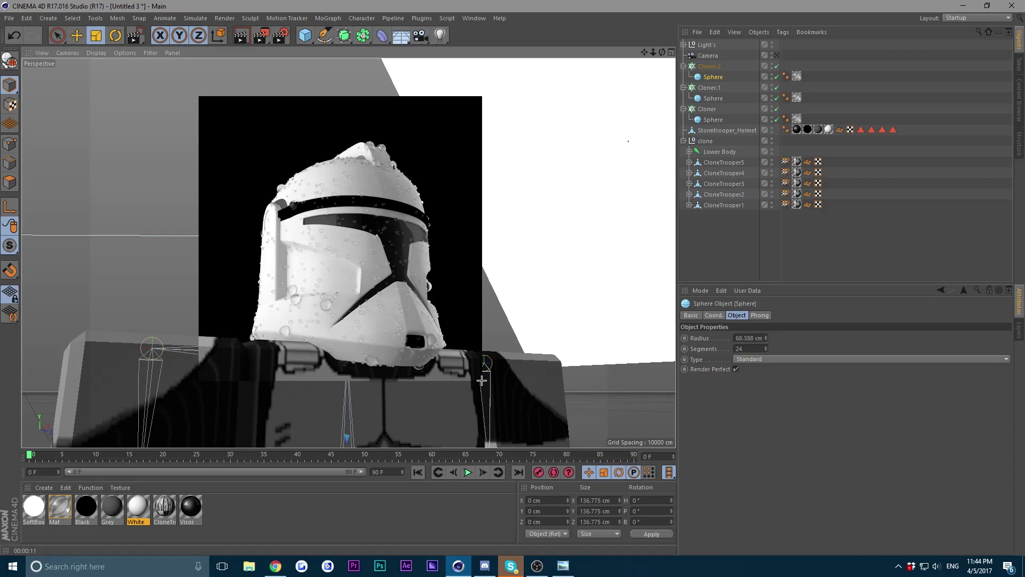
left_click(230, 146)
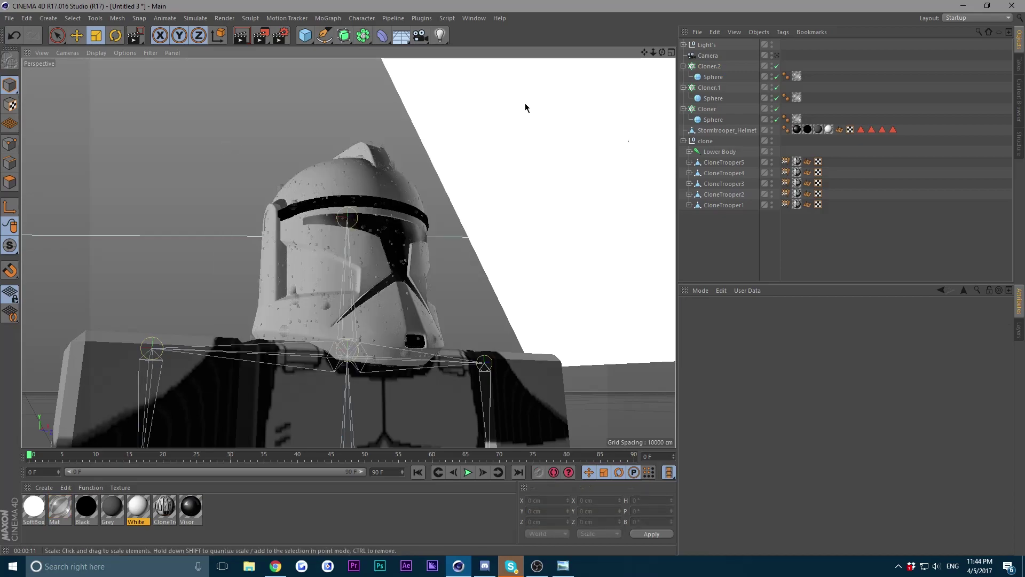
Duplicate Cloner.2 together with its sphere.
left_click(709, 66)
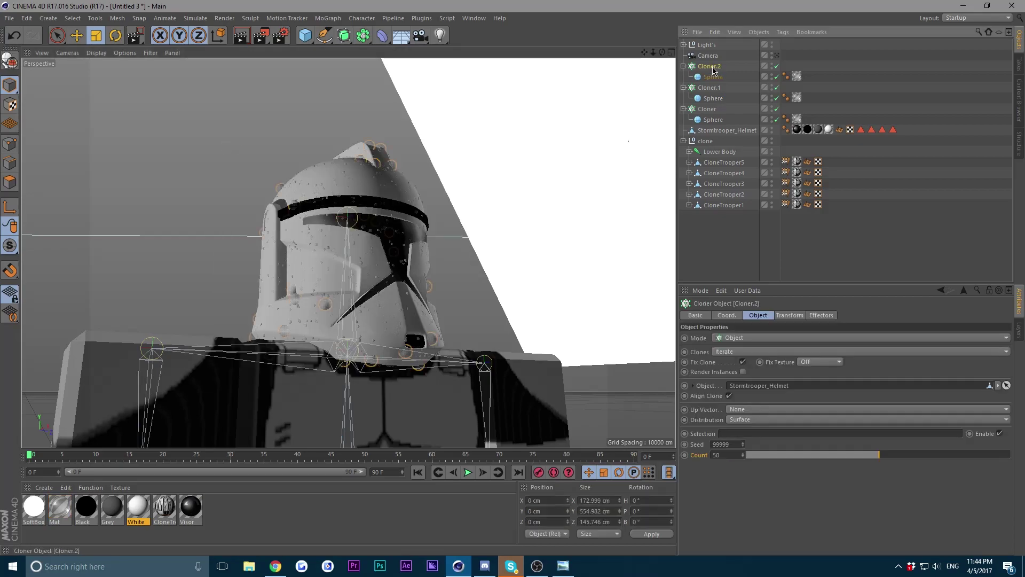
left_click(77, 41)
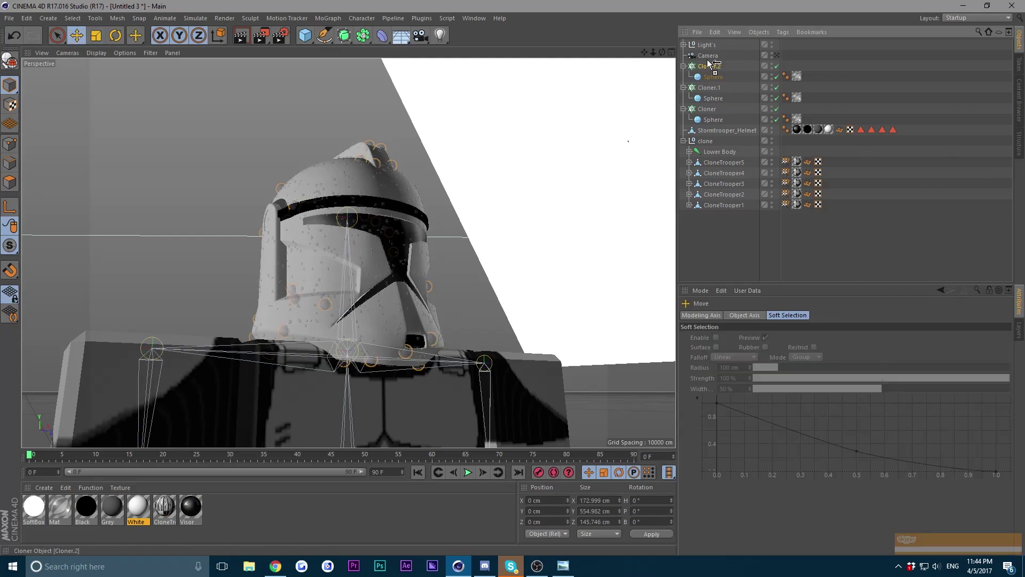
left_click_drag(709, 64, 707, 62, "ctrl")
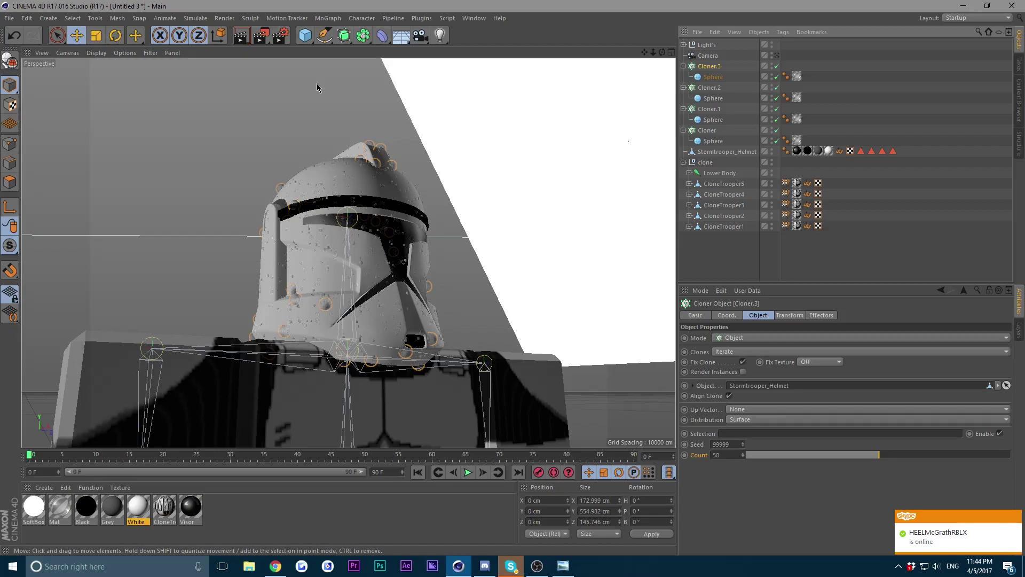
Add a Metaball generator and nest Cloner.3 inside it.
left_click(363, 36)
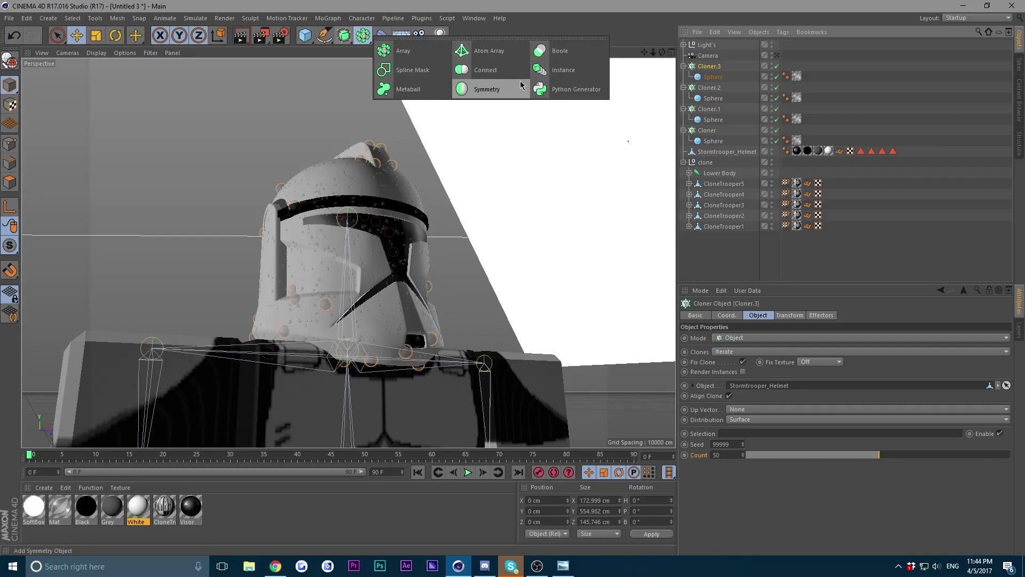
left_click(432, 94)
left_click(711, 77)
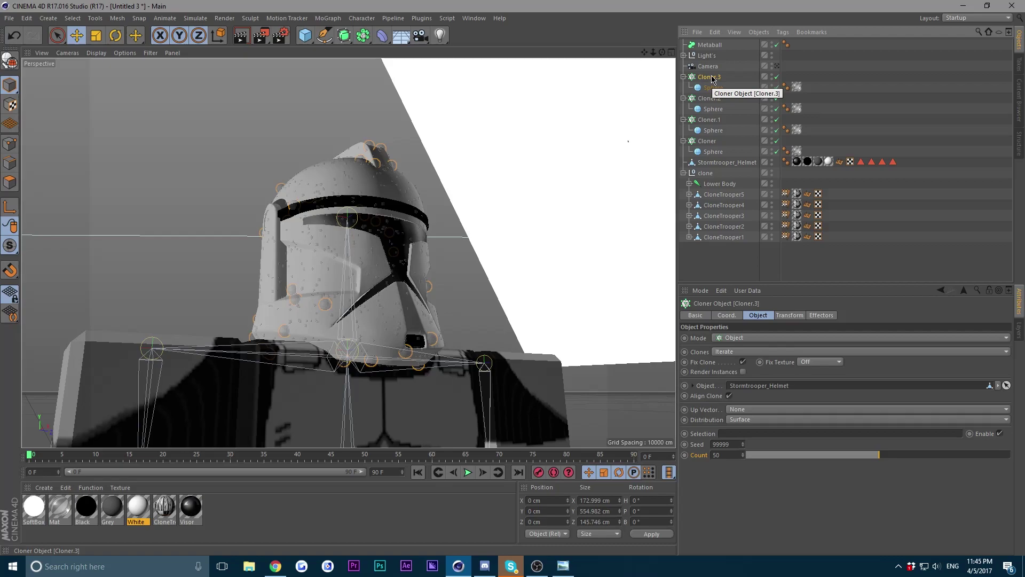
left_click_drag(711, 78, 717, 49)
Set the Metaball's editor subdivision to about 4 cm and its hull value to 21%.
left_click(717, 47)
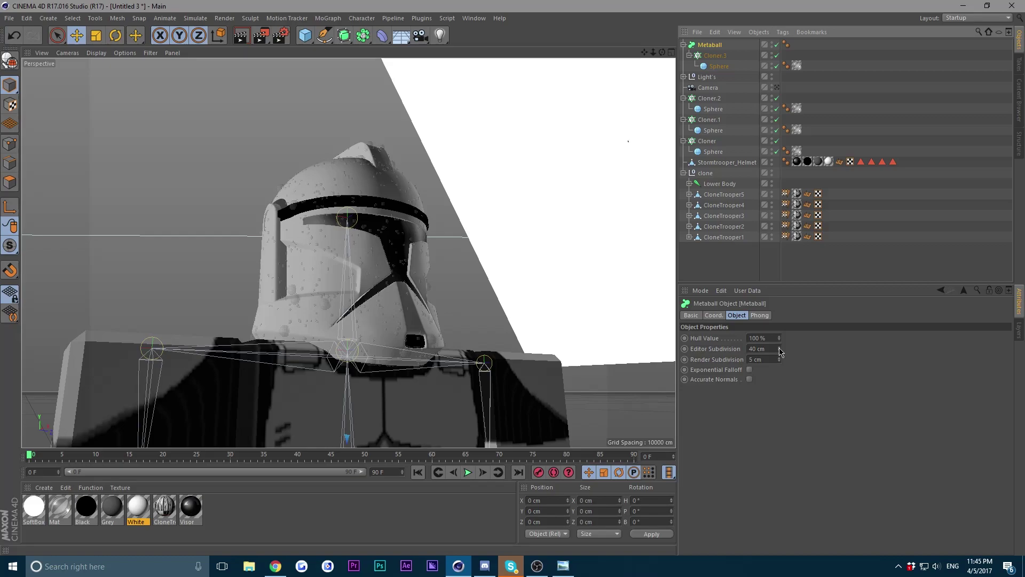
left_click_drag(780, 351, 778, 384)
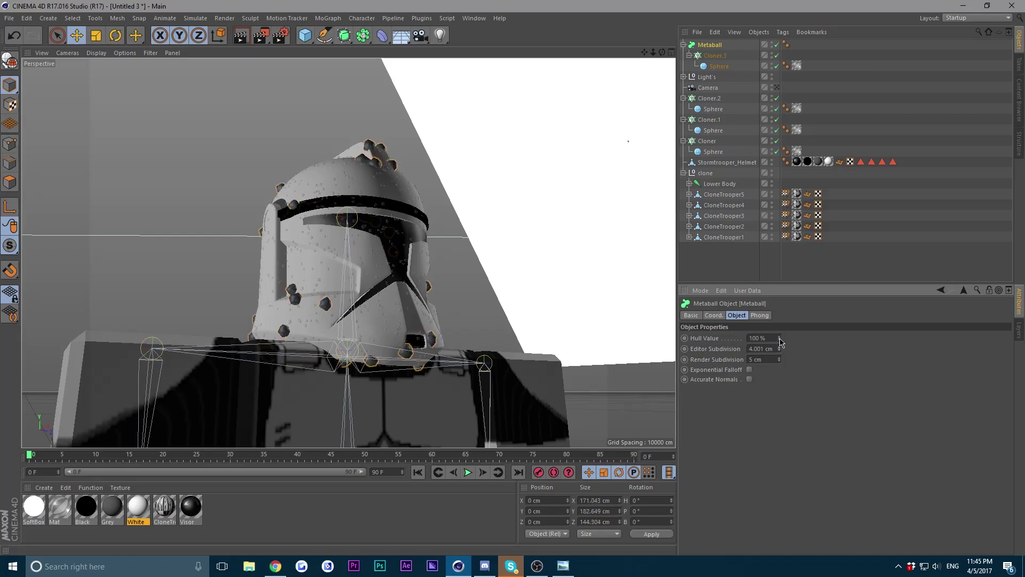
left_click_drag(781, 341, 780, 376)
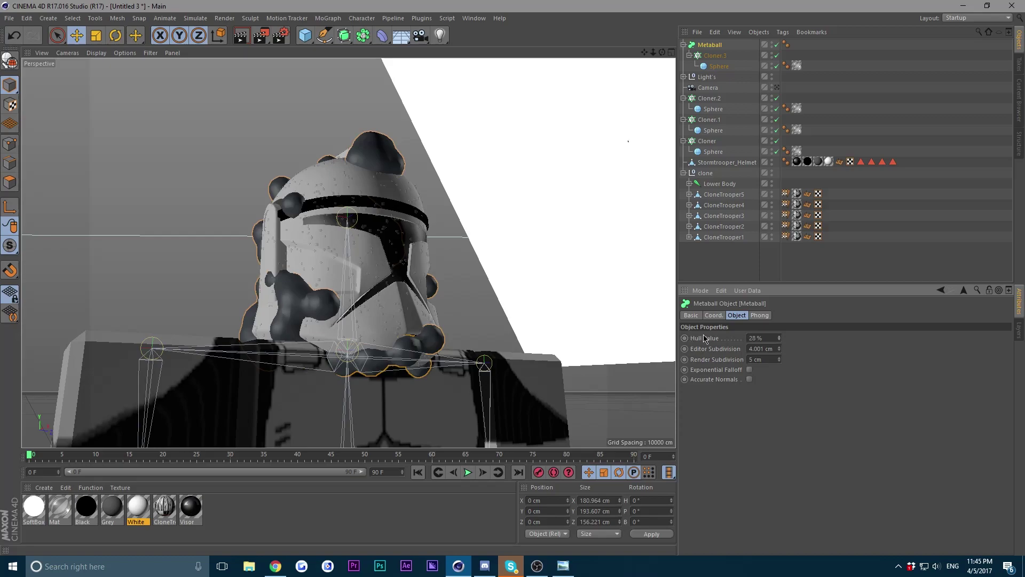
left_click_drag(779, 350, 771, 335)
left_click(778, 340)
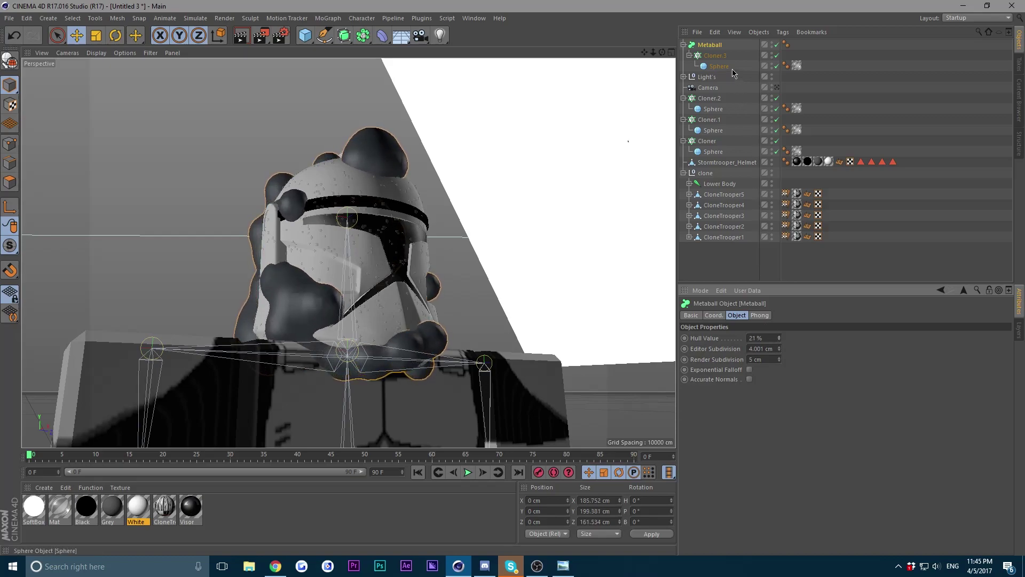
left_click(713, 108)
left_click(706, 77)
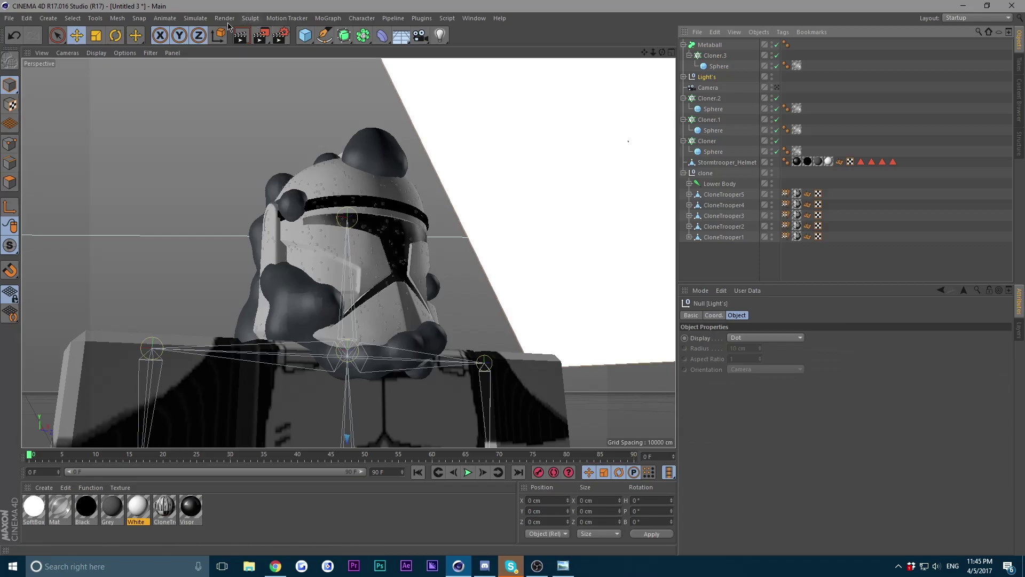
key("t")
left_click_drag(220, 121, 168, 144)
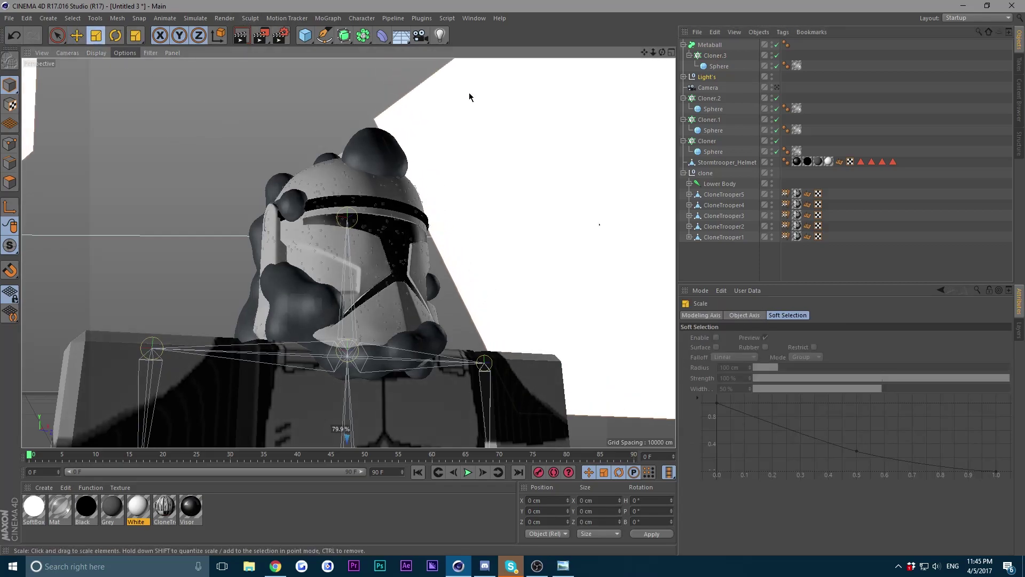
Scale the sphere inside Cloner.3 down to a radius of about 42 cm.
left_click(719, 66)
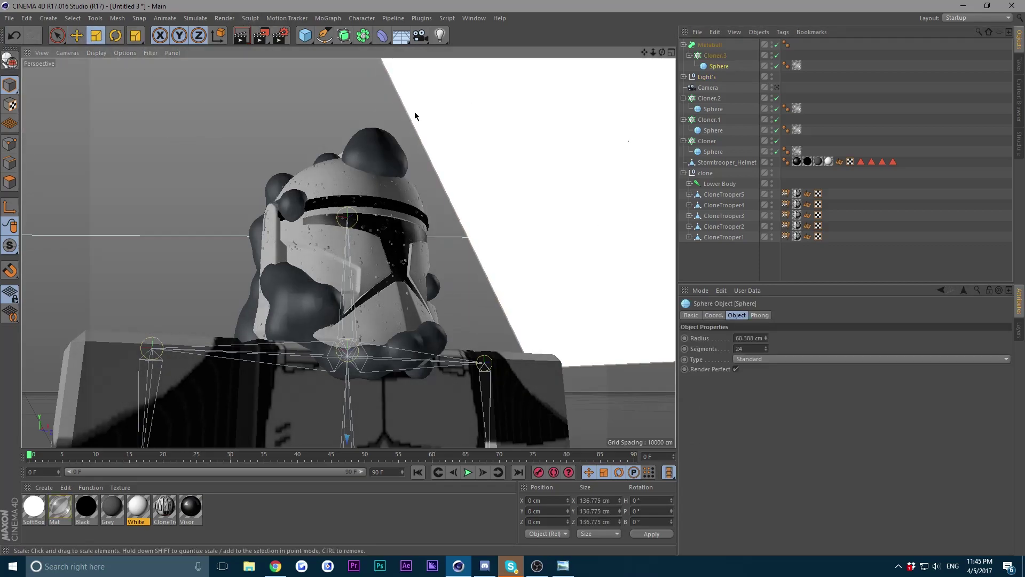
left_click_drag(414, 111, 343, 137)
left_click_drag(331, 142, 270, 152)
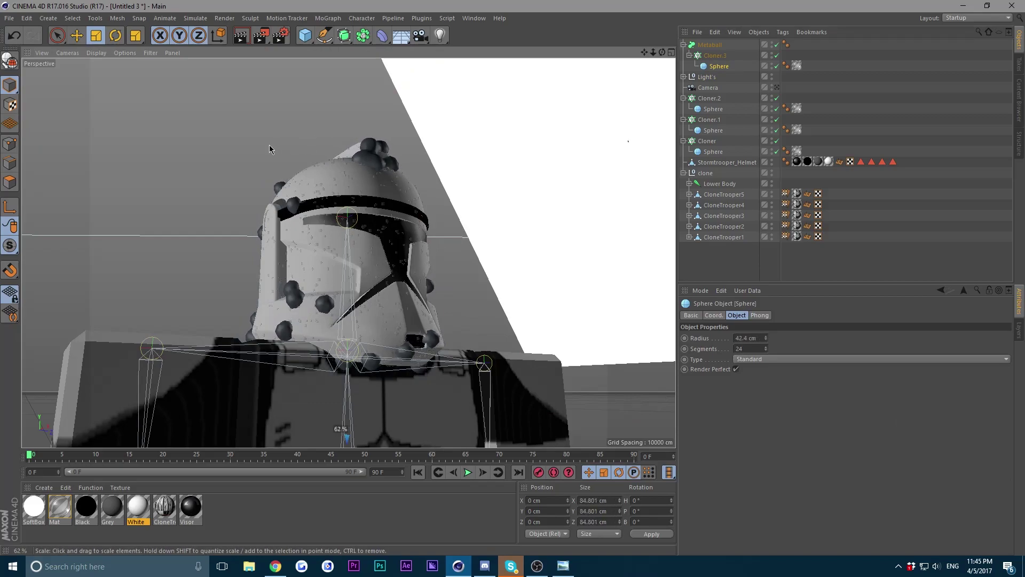
Raise Cloner.3's count to 110 and review the settings of its sphere and the Metaball.
left_click(715, 55)
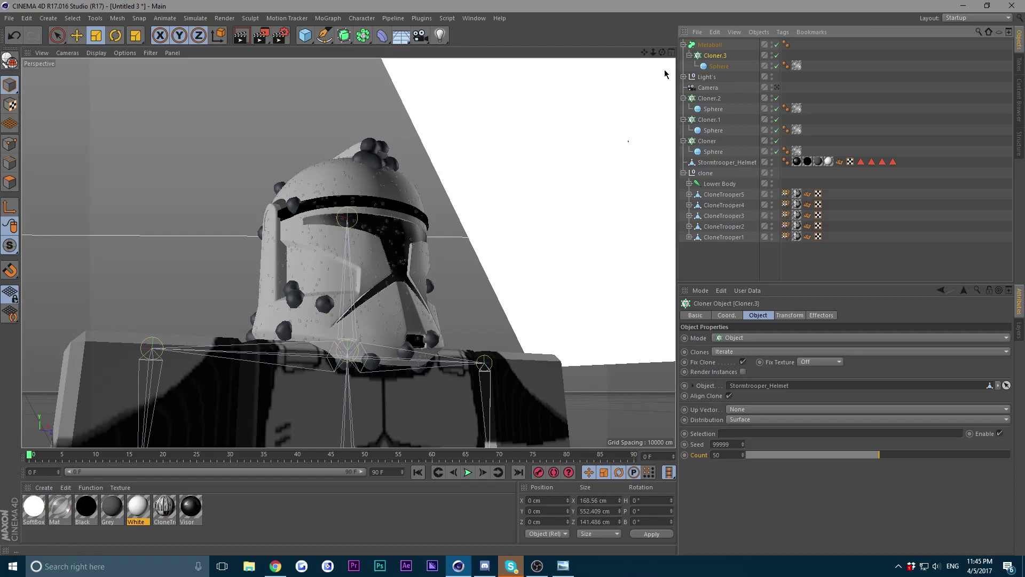
left_click_drag(876, 455, 1008, 454)
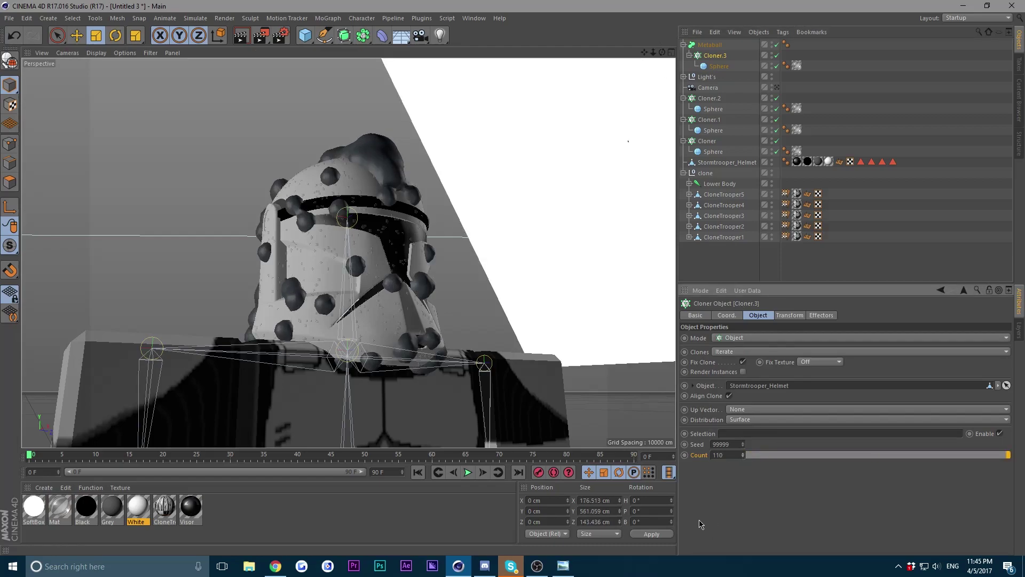
left_click(705, 66)
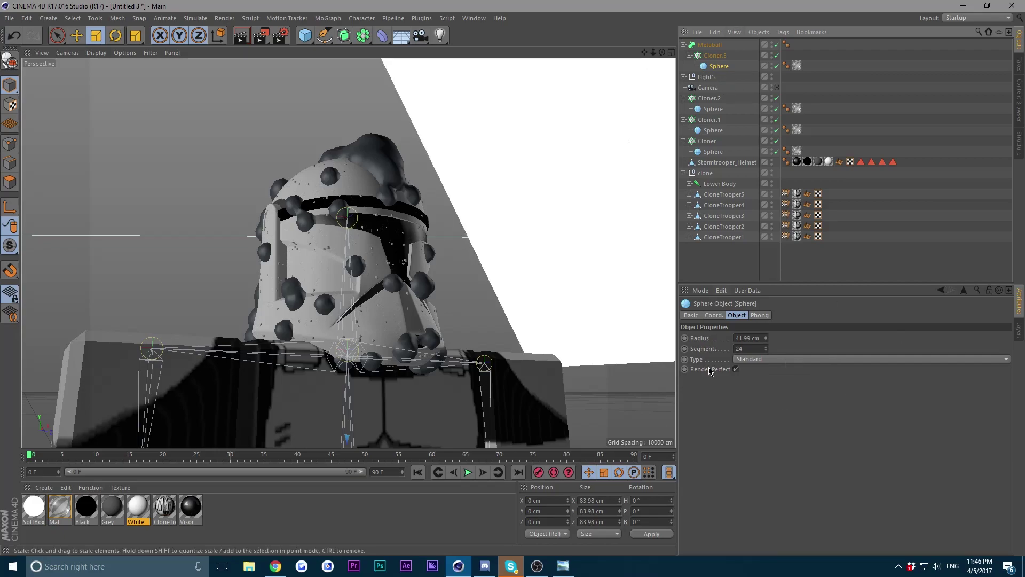
left_click(710, 45)
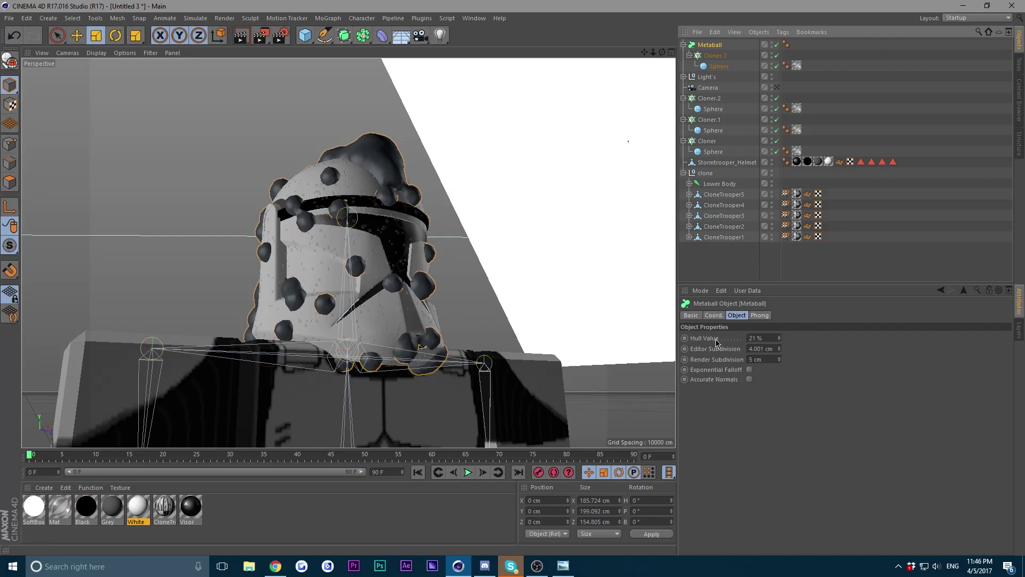
left_click(715, 55)
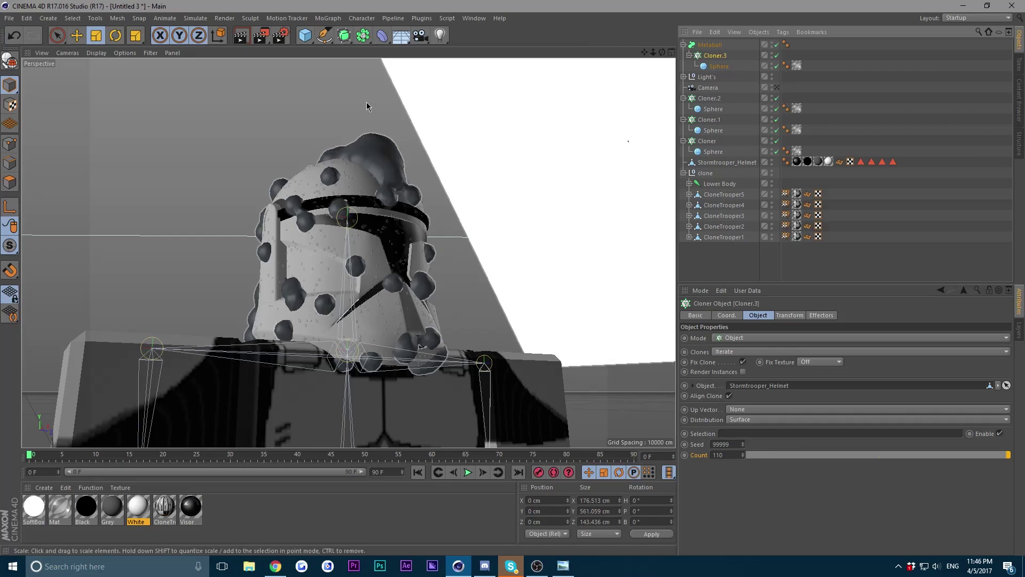
Test-render the view and apply the transparent droplet material to the Metaball.
left_click(240, 36)
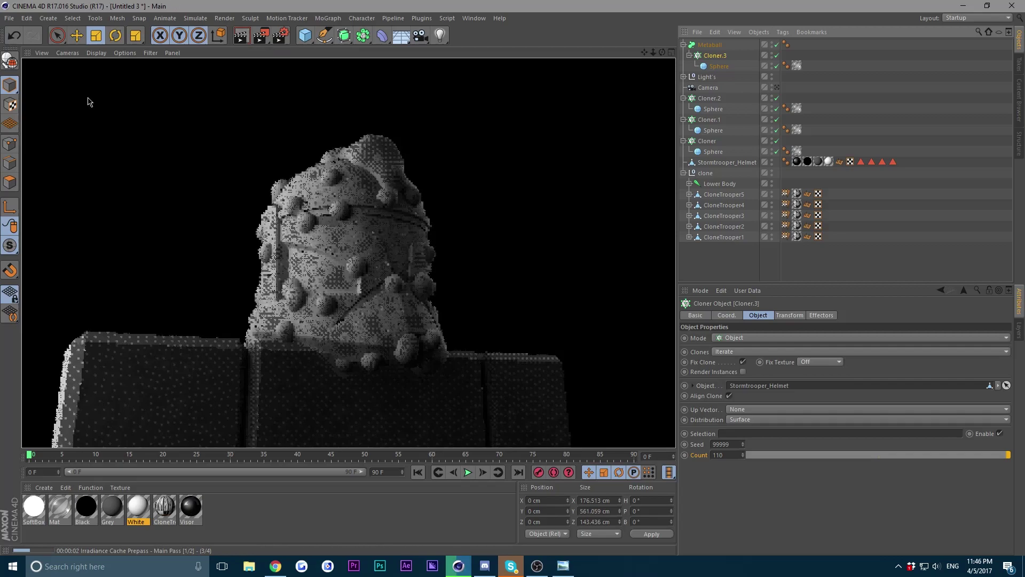
left_click(214, 168)
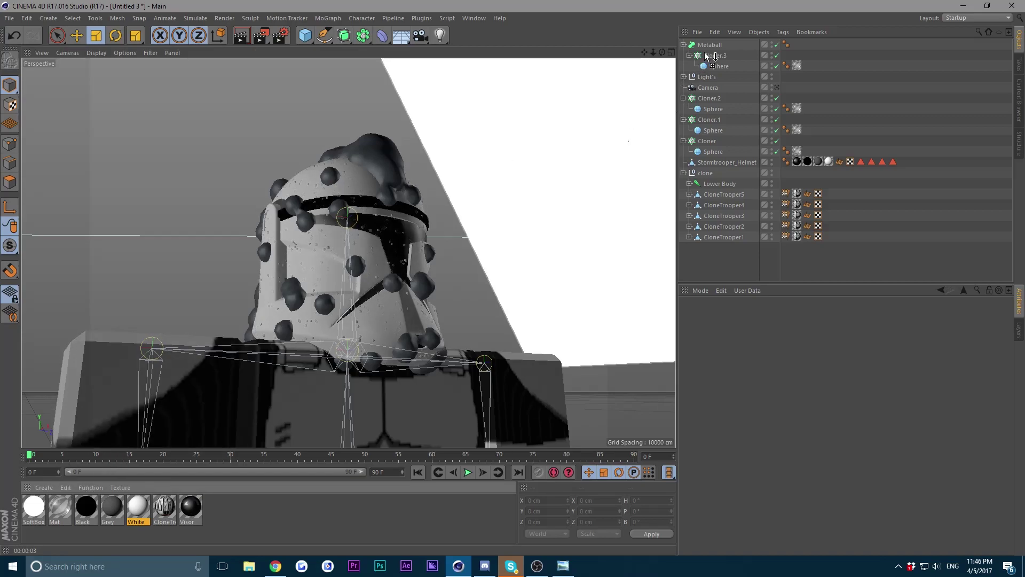
left_click_drag(713, 50, 712, 46)
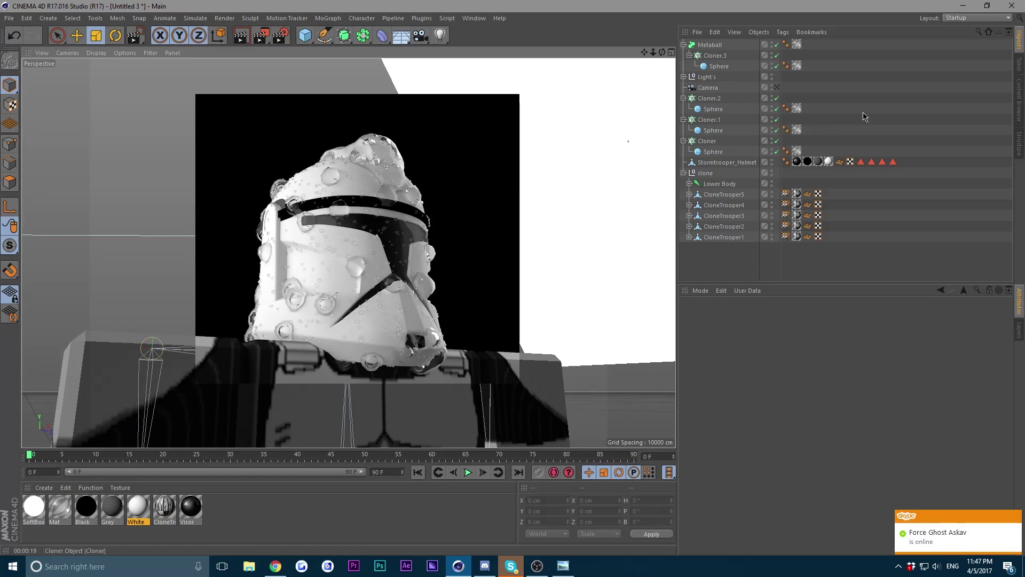
Reduce the radius of Cloner.3's sphere to about 33 cm and change that cloner's seed to 99987.
left_click(718, 65)
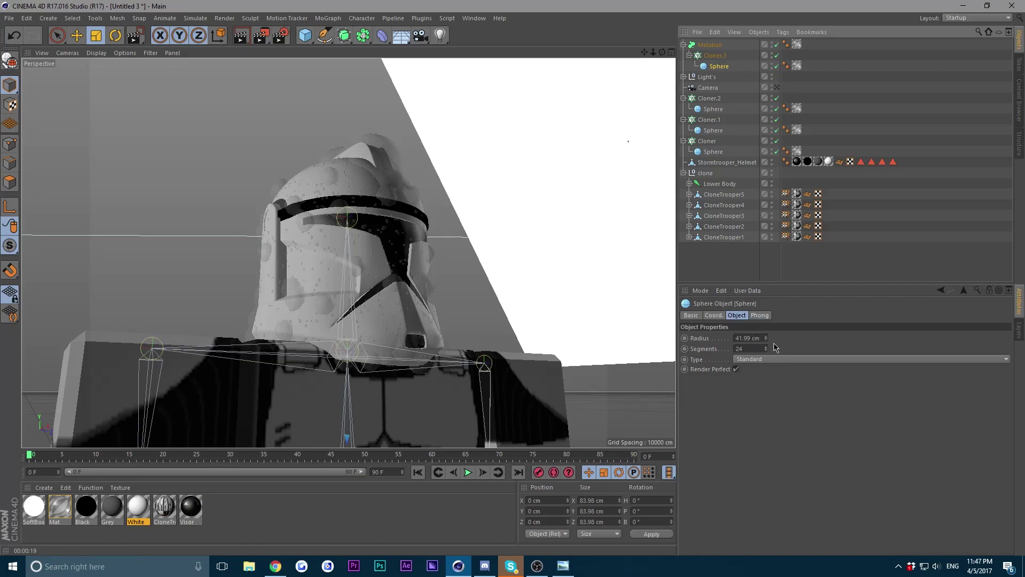
mouse_move(765, 338)
left_mouse_down()
mouse_move(765, 355)
mouse_move(766, 332)
left_mouse_up()
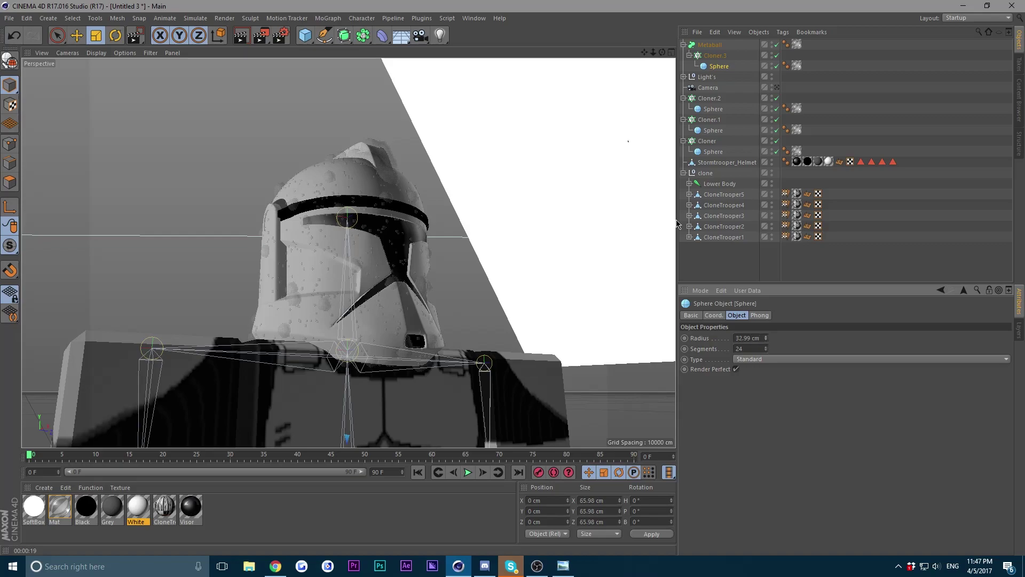
left_click(715, 56)
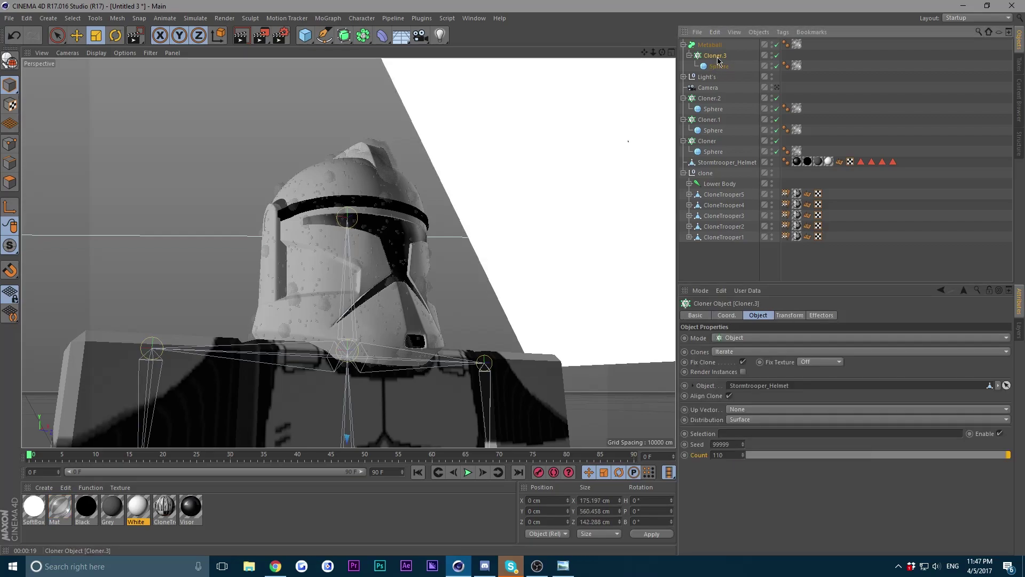
left_click(743, 442)
left_click_drag(743, 442, 743, 450)
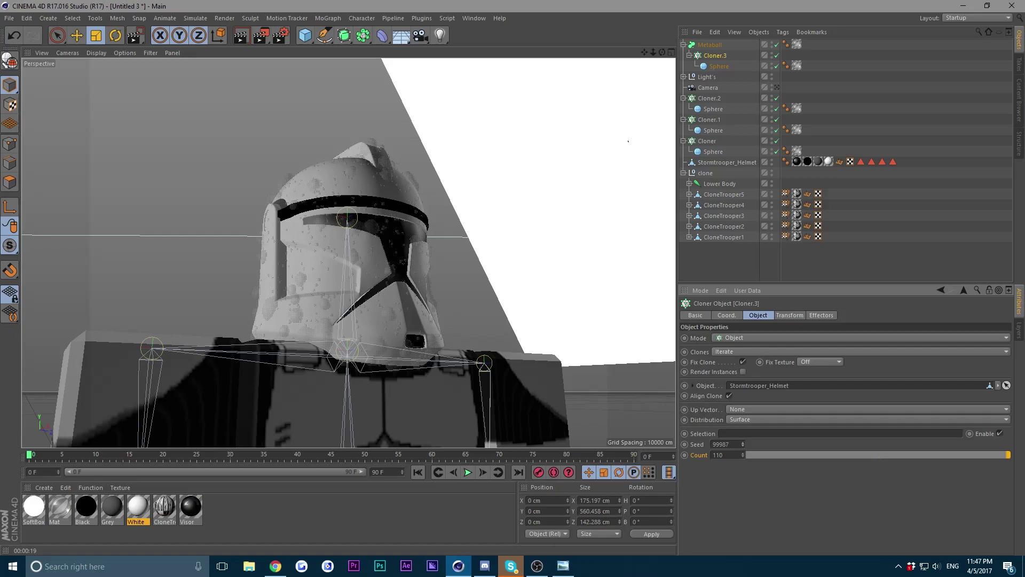
Deselect everything and render the helmet region to check the merged Metaball droplets, clearing the preview when done.
left_click(194, 217)
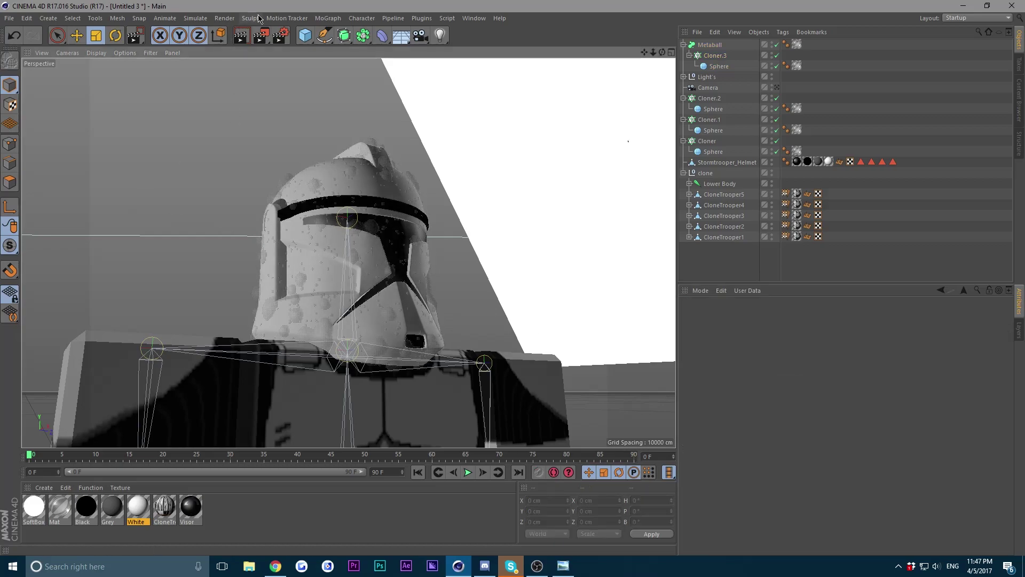
left_click_drag(214, 172, 490, 390)
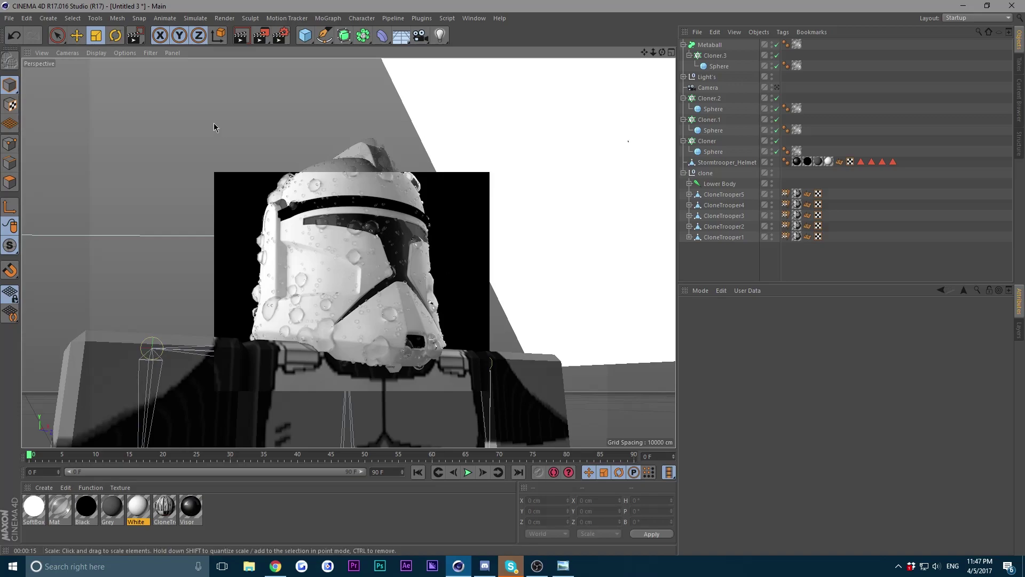
key("alt+r")
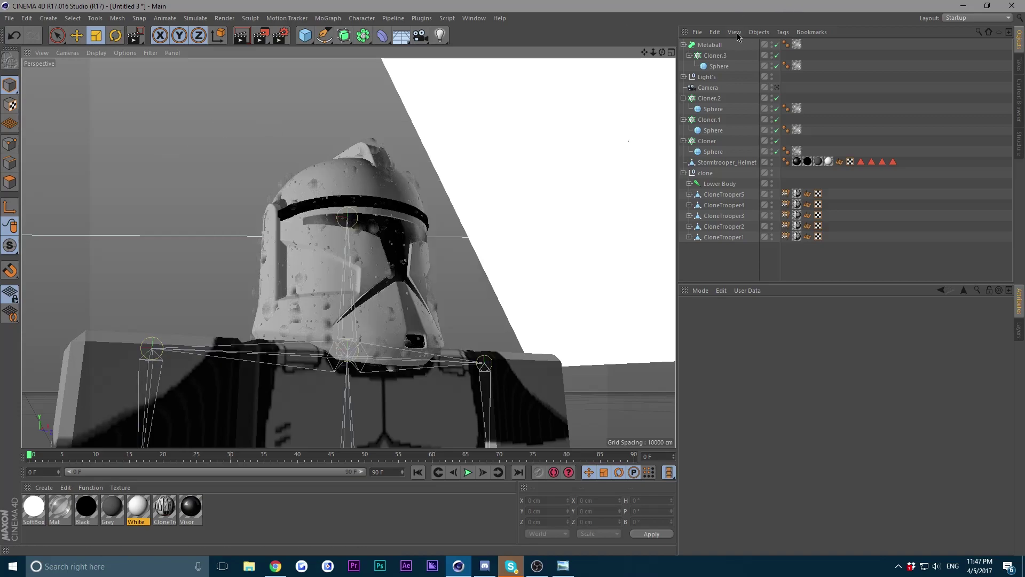
Delete the Metaball together with the cloner nested in it.
left_click(716, 45)
key("Delete")
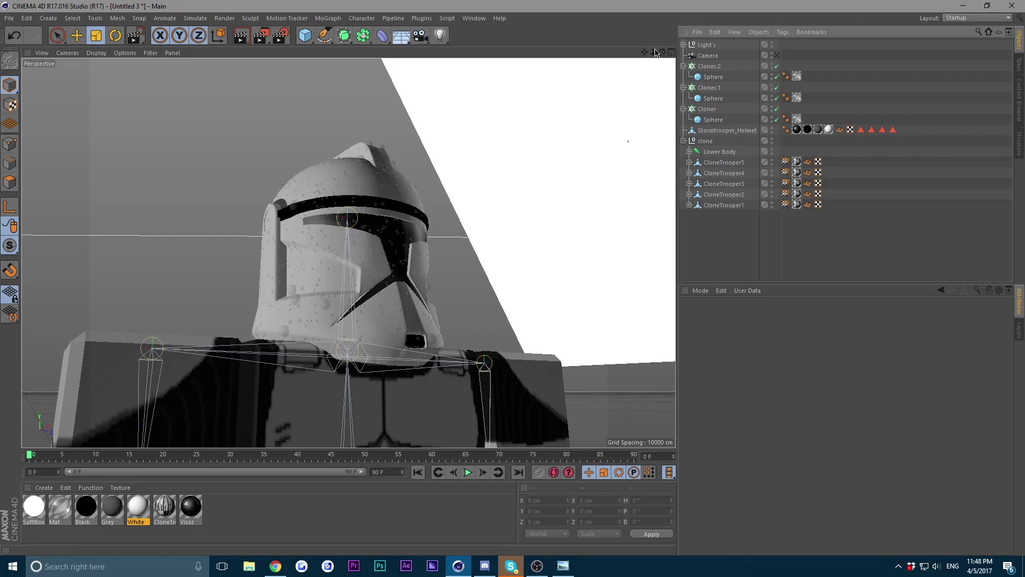
Render a closer view of the helmet with the three remaining cloners.
mouse_move(652, 52)
left_mouse_down()
mouse_move(676, 52)
mouse_move(644, 52)
left_mouse_up()
left_click(247, 38)
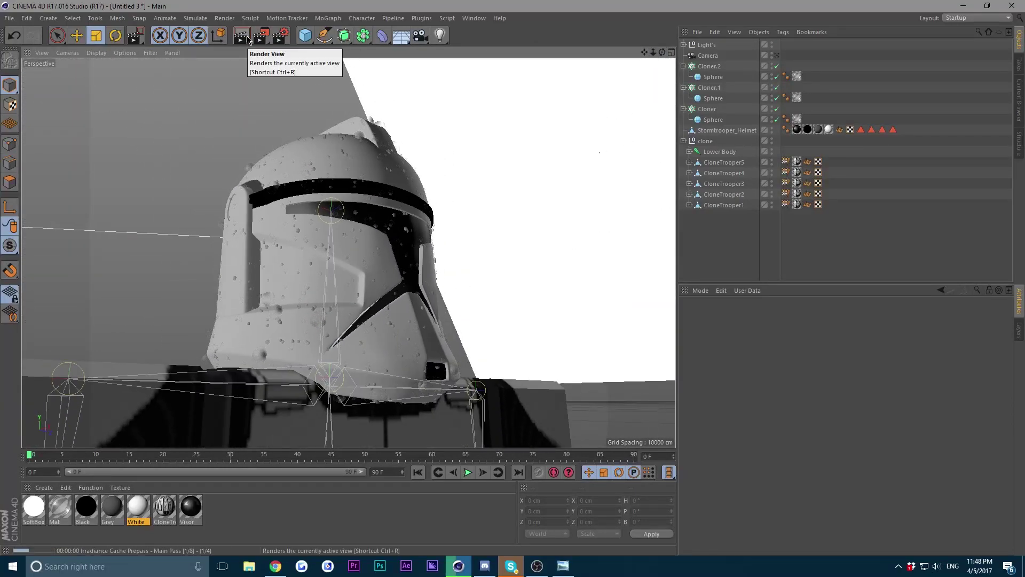